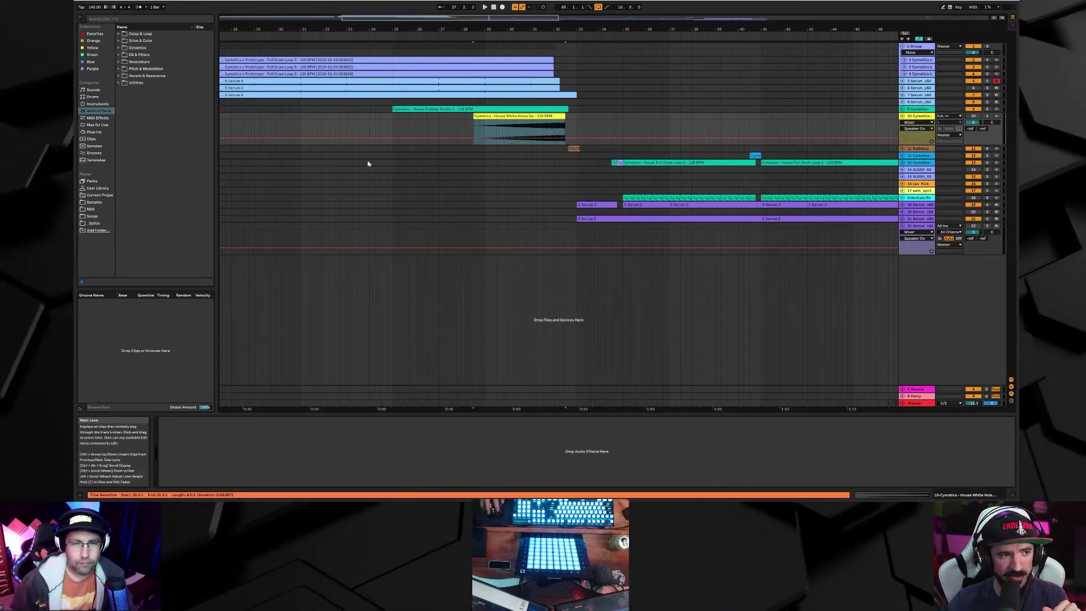
Play the arrangement from the start of the House Buildup Drums clip with the white noise track muted.
click(352, 162)
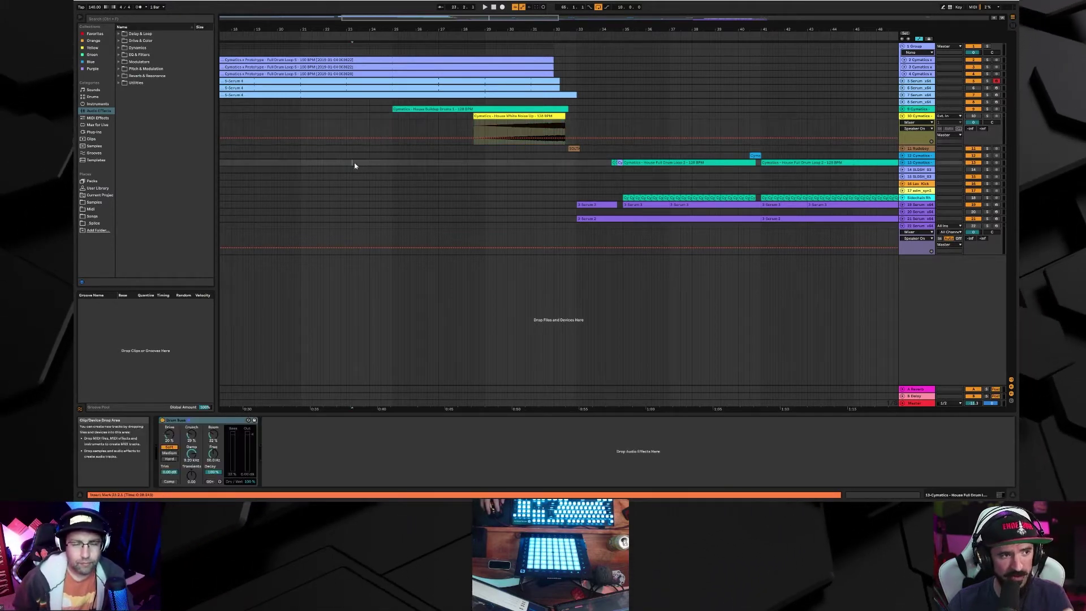
click(302, 177)
click(295, 164)
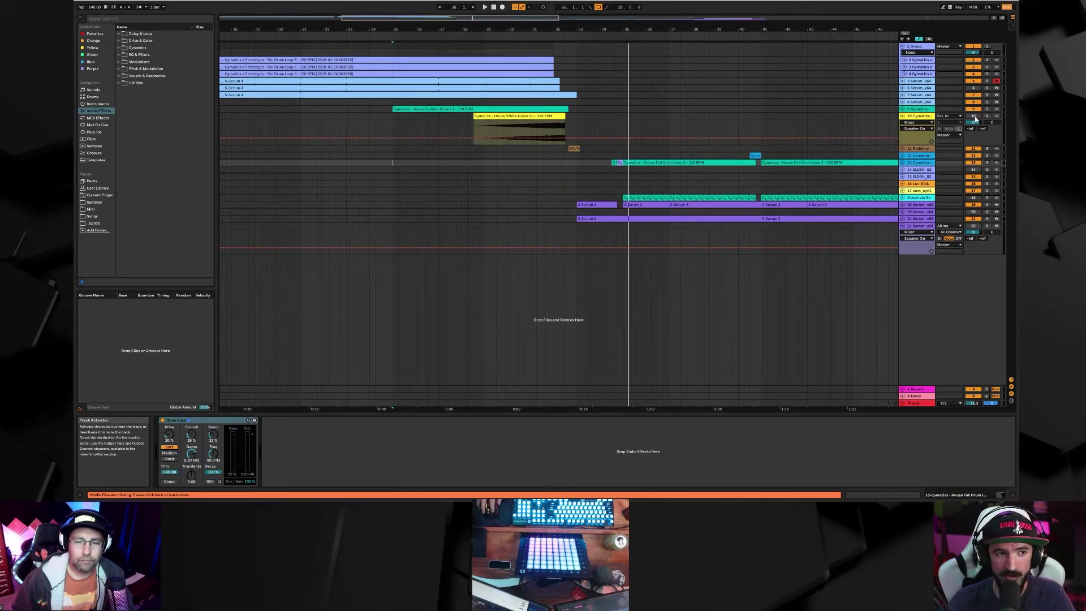
Unmute the House White Noise Up track and play the buildup from the start of the House Buildup Drums clip.
click(540, 125)
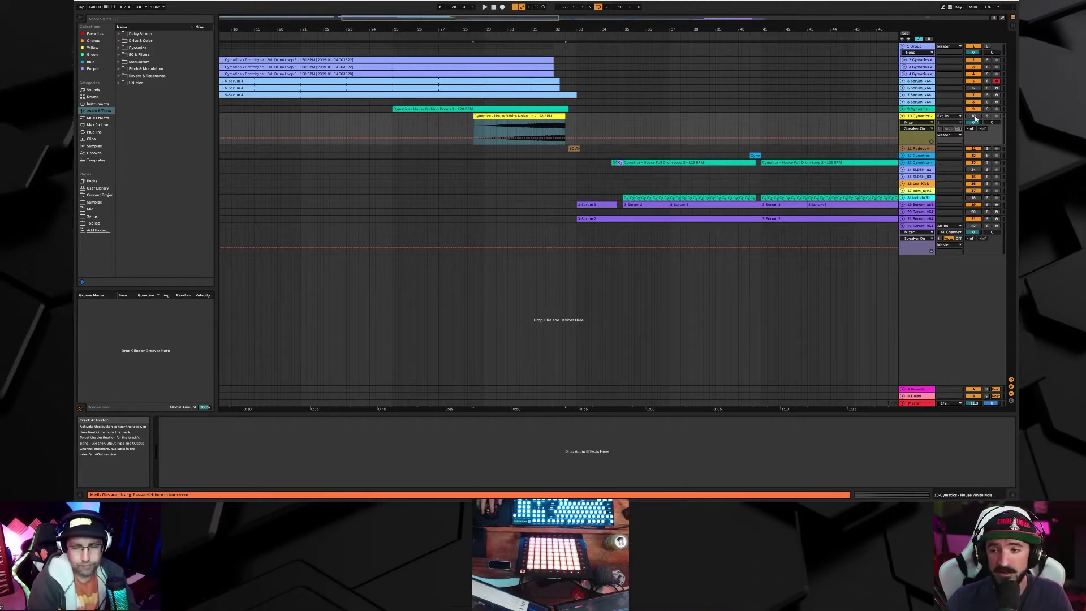
click(974, 117)
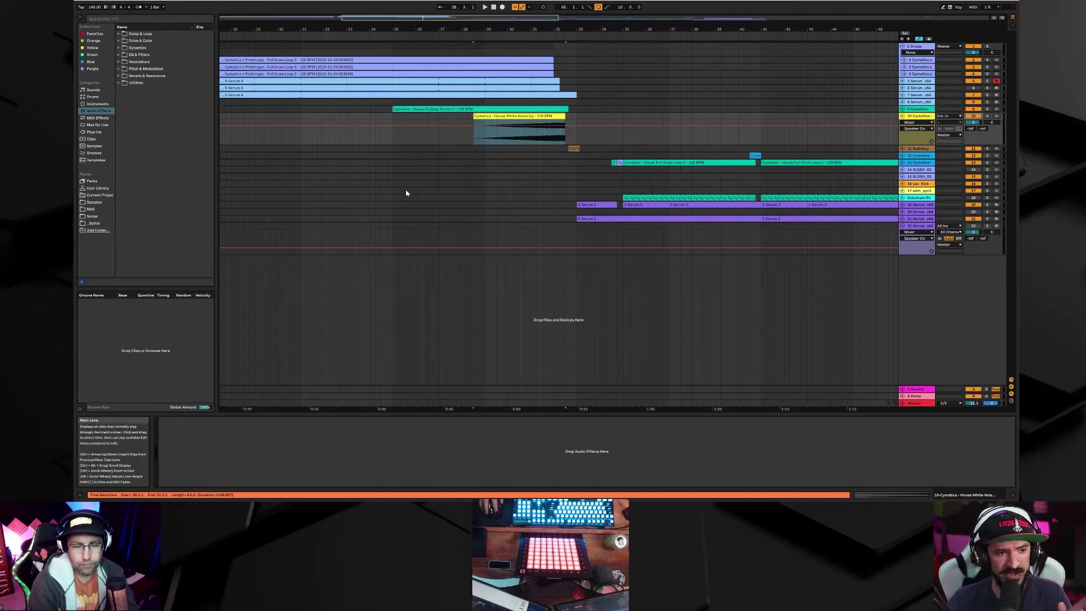
click(392, 145)
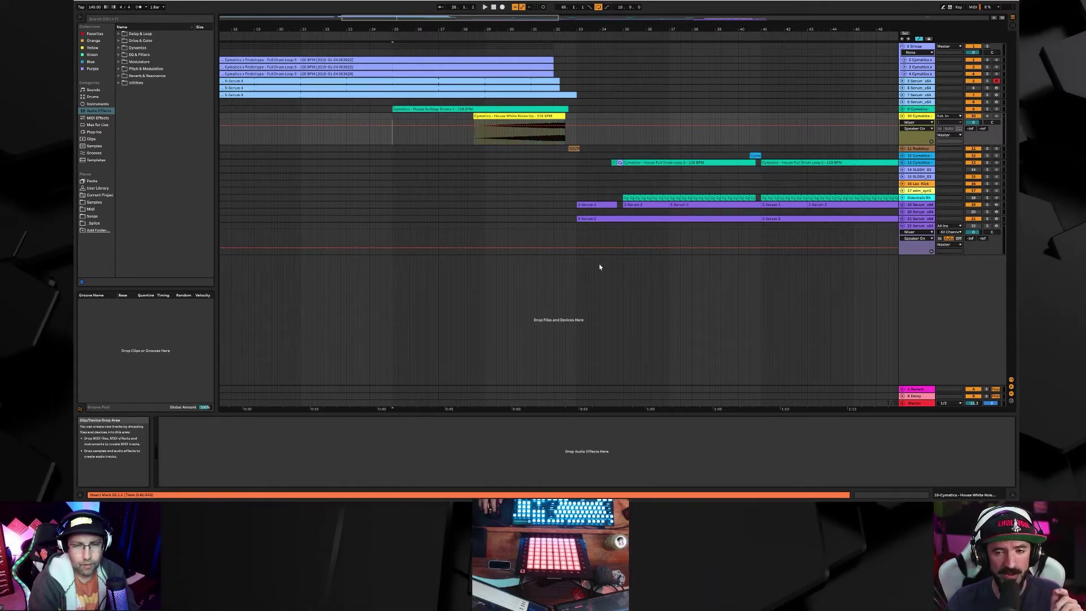
key(space)
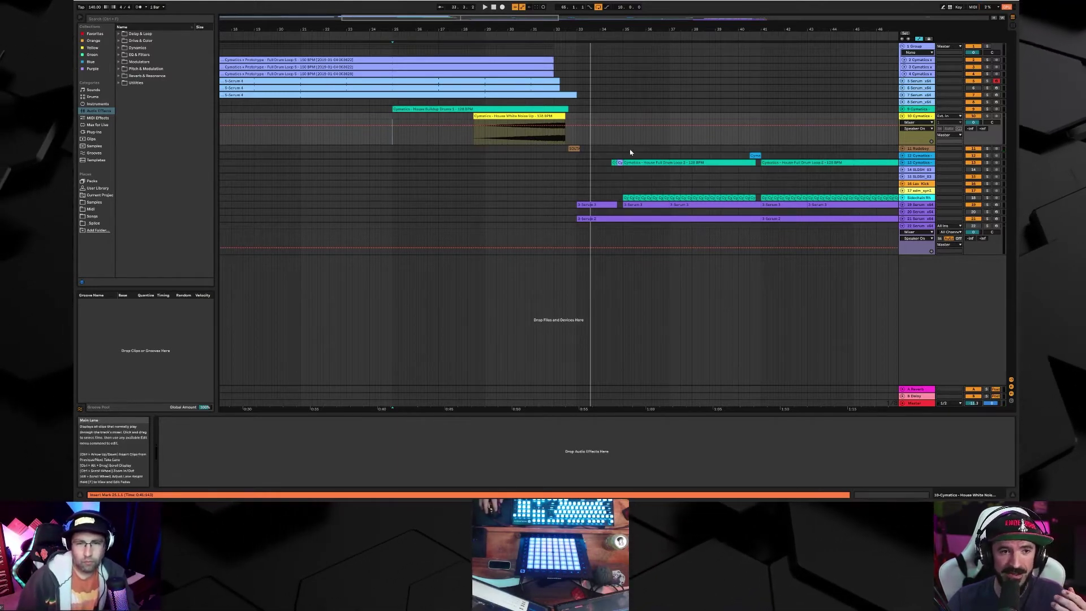
Play from the middle of the white noise clip and mute its track during playback to compare the sound.
click(514, 142)
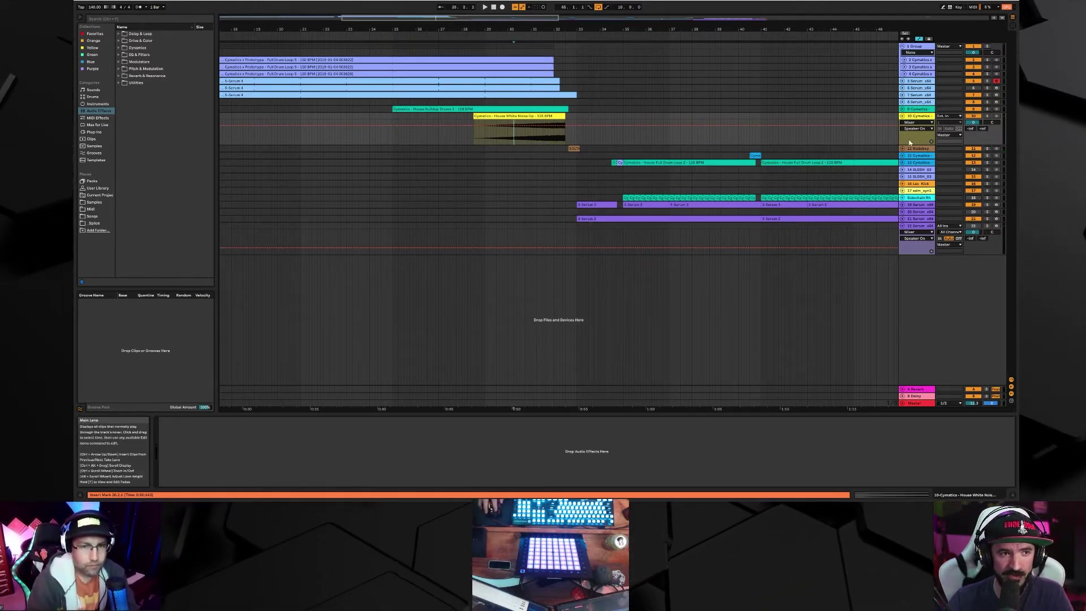
key(space)
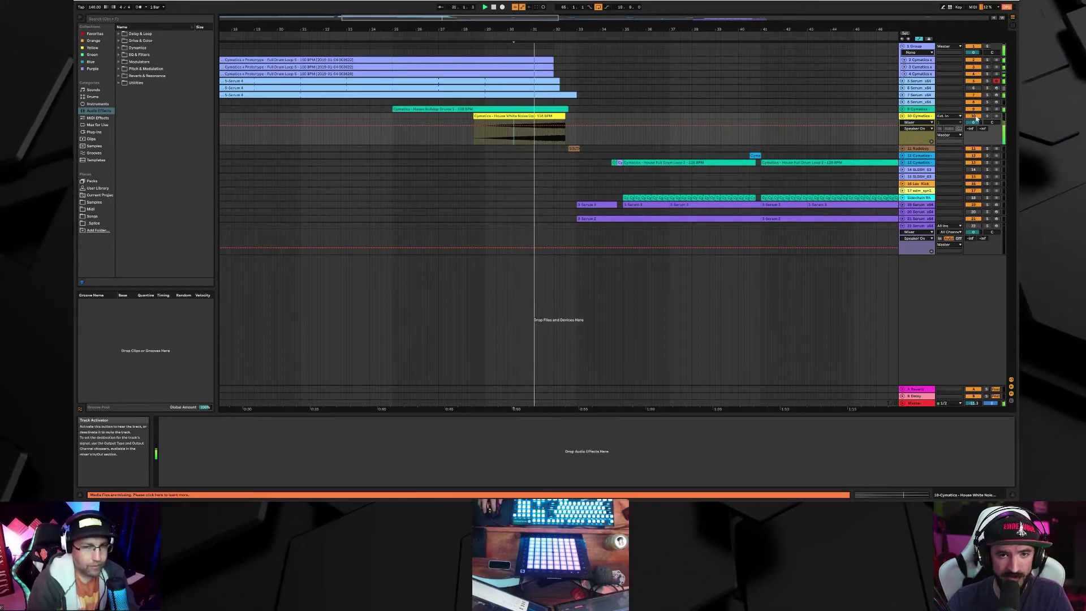
click(975, 118)
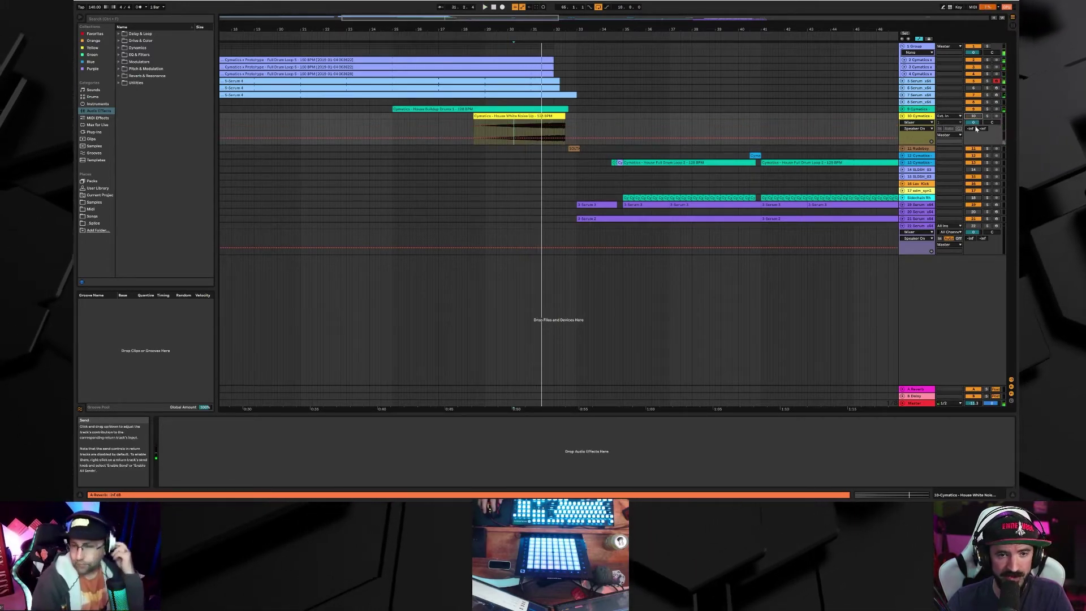
key(space)
key(space)
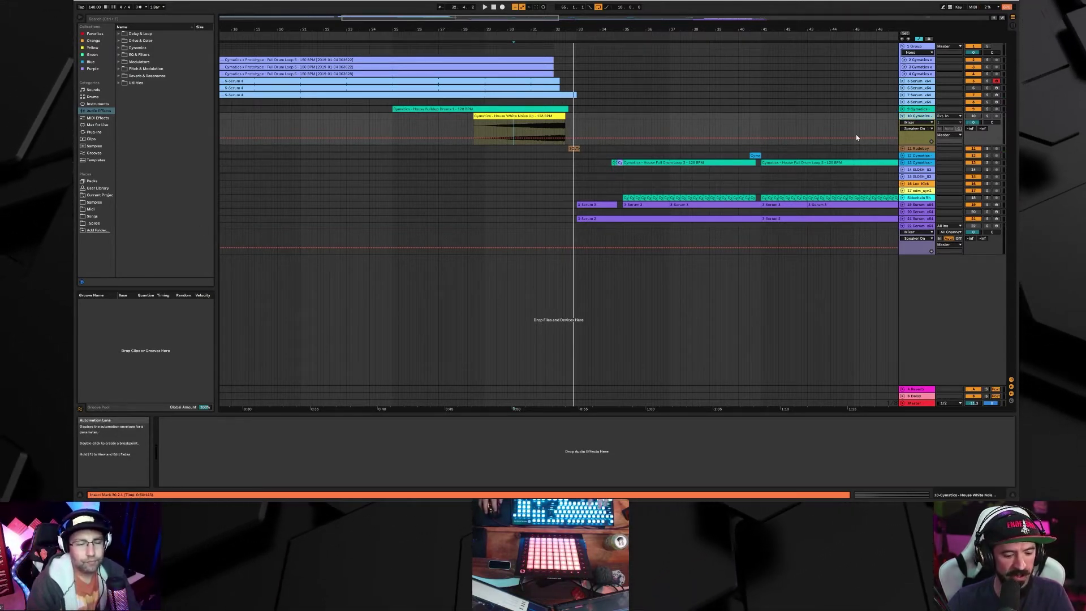
Insert a new MIDI track directly below the House White Noise Up track.
key(ctrl+t)
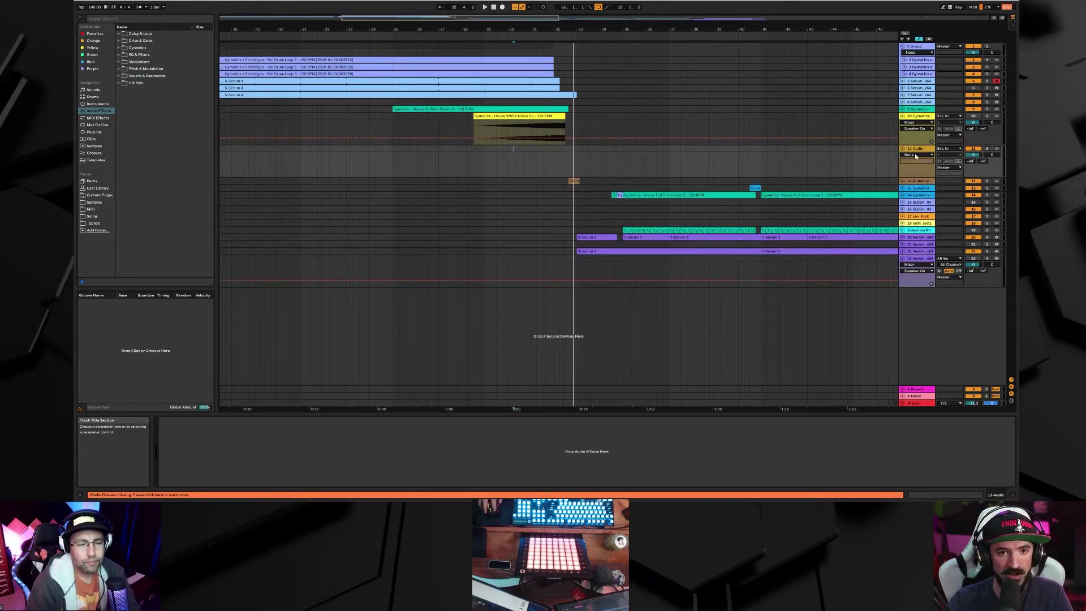
key(ctrl+z)
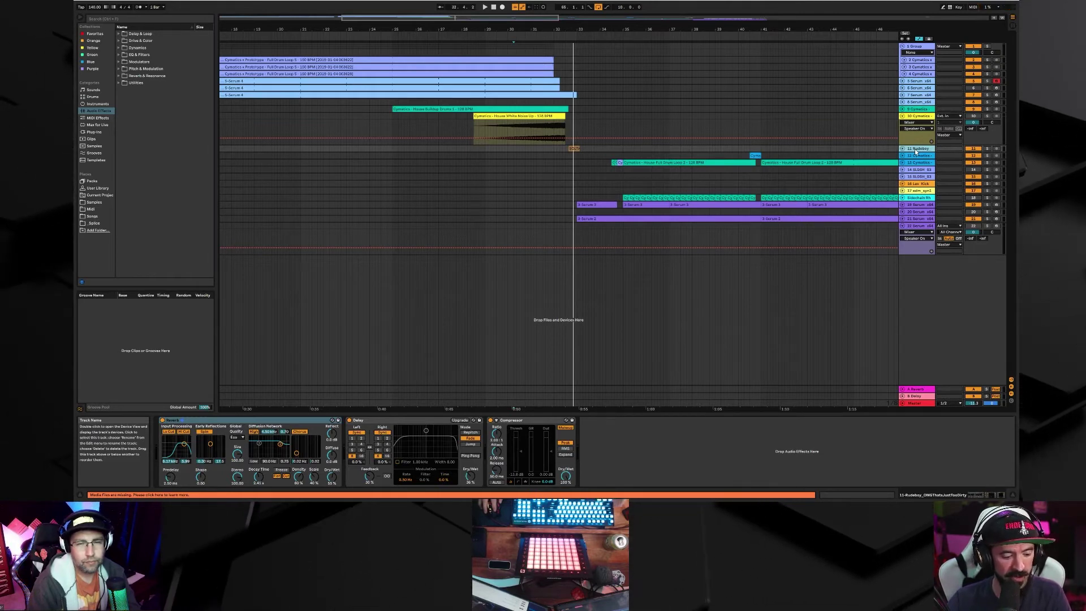
key(ctrl+shift+t)
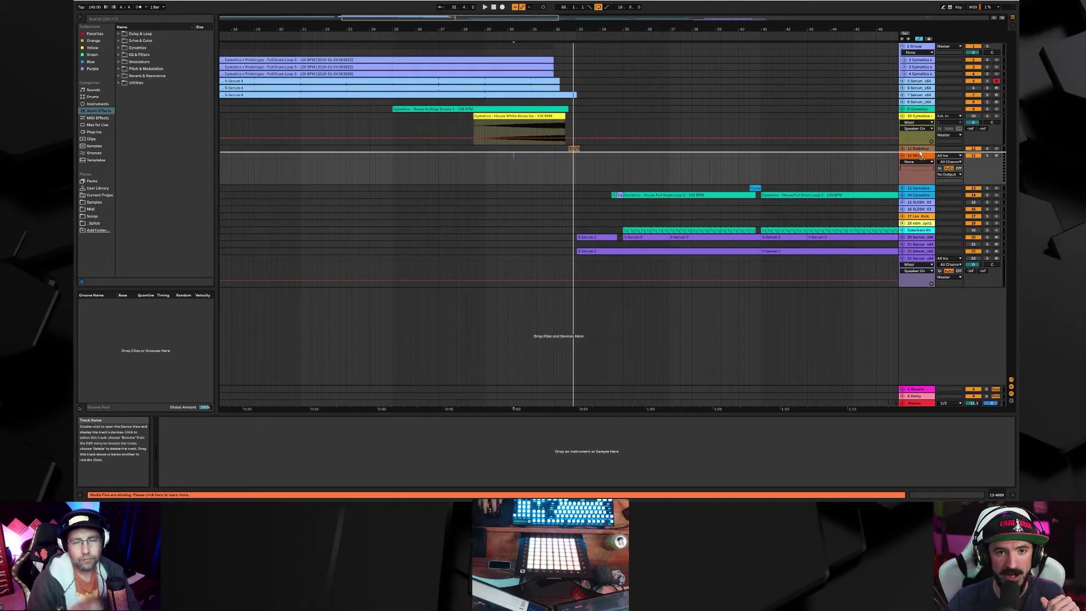
drag(920, 154, 898, 176)
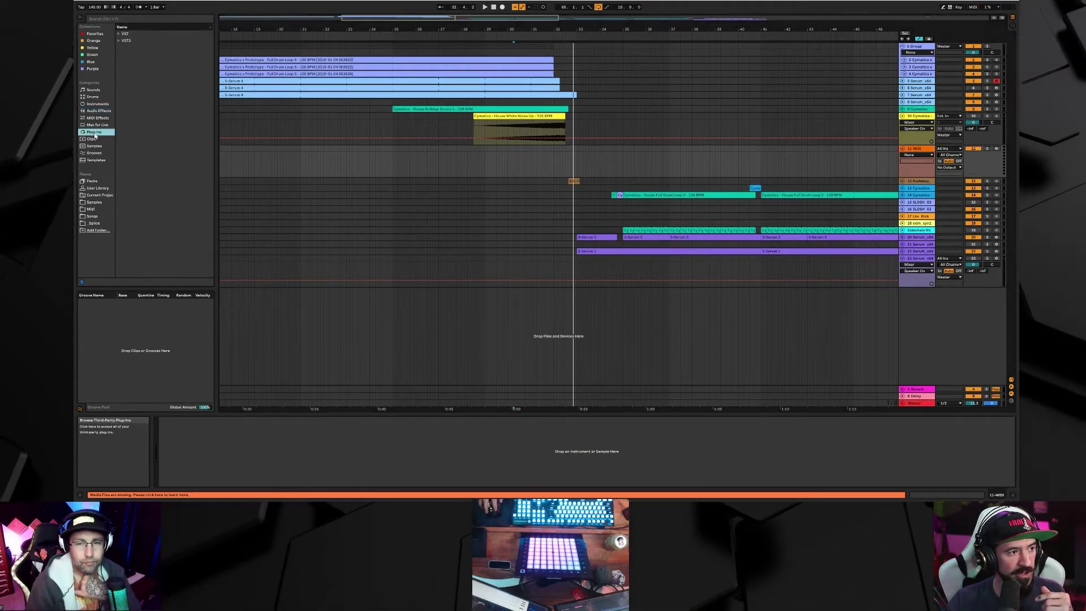
Load the Serum_x64 VST plug-in onto the new MIDI track.
key(Down)
key(Down)
key(Down)
click(119, 33)
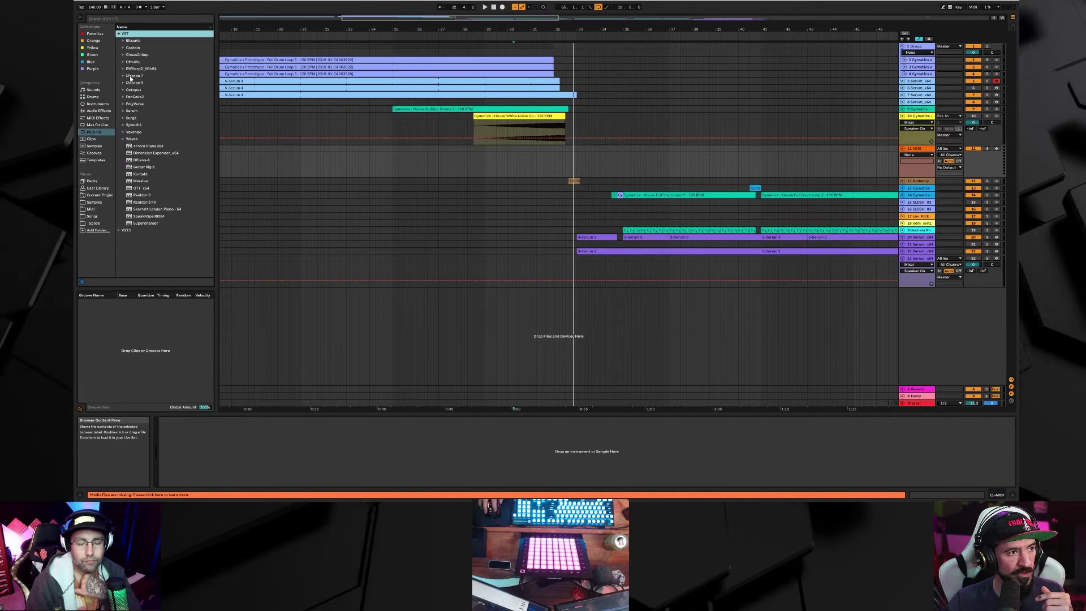
click(123, 111)
double_click(151, 125)
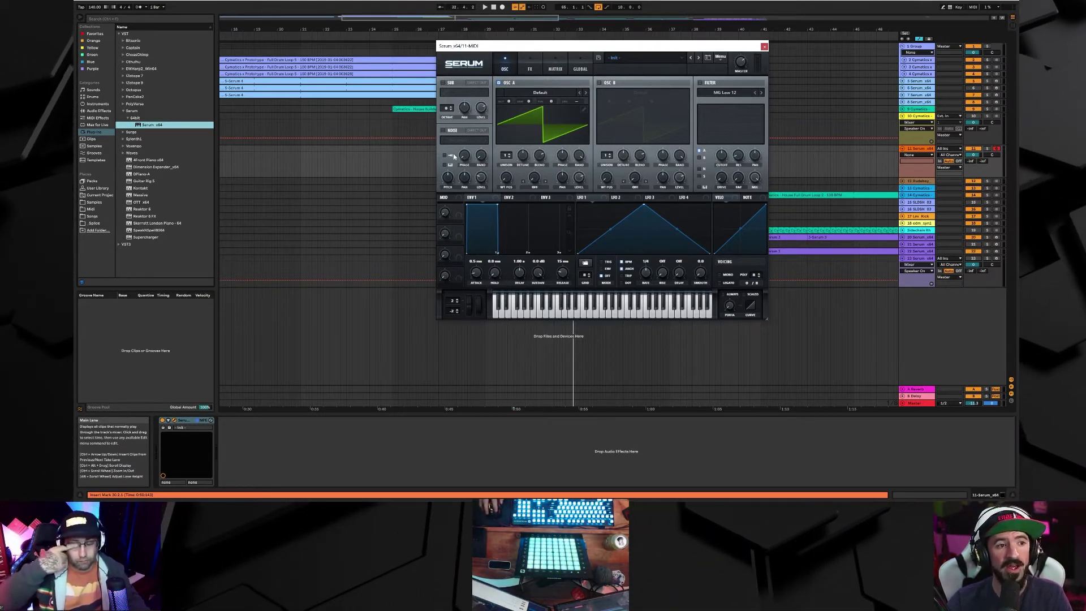
Make the Noise oscillator the only active source in place of Osc A and raise its level.
click(443, 131)
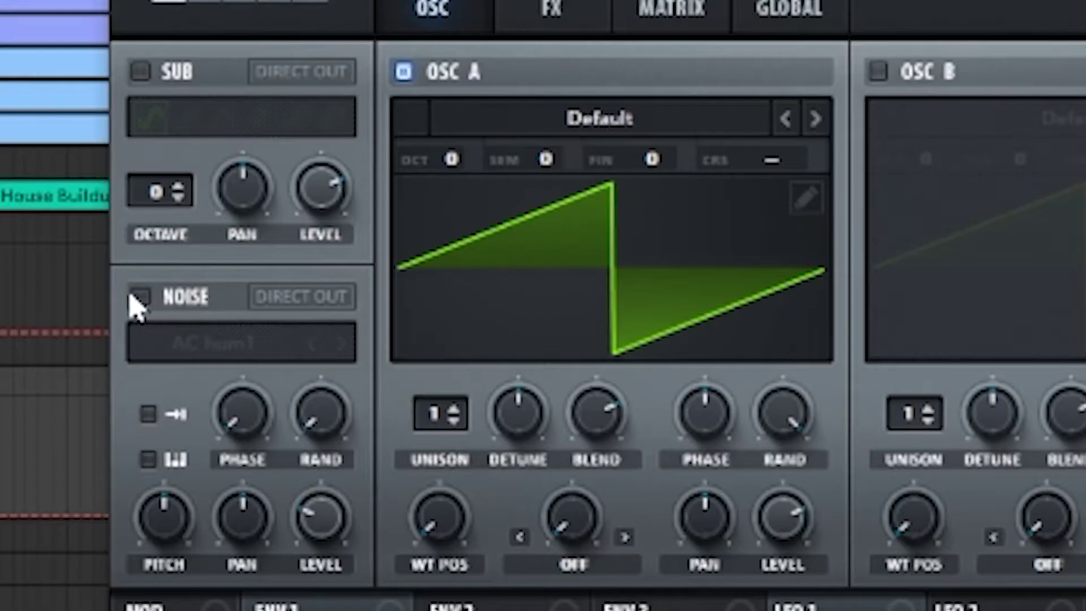
click(443, 132)
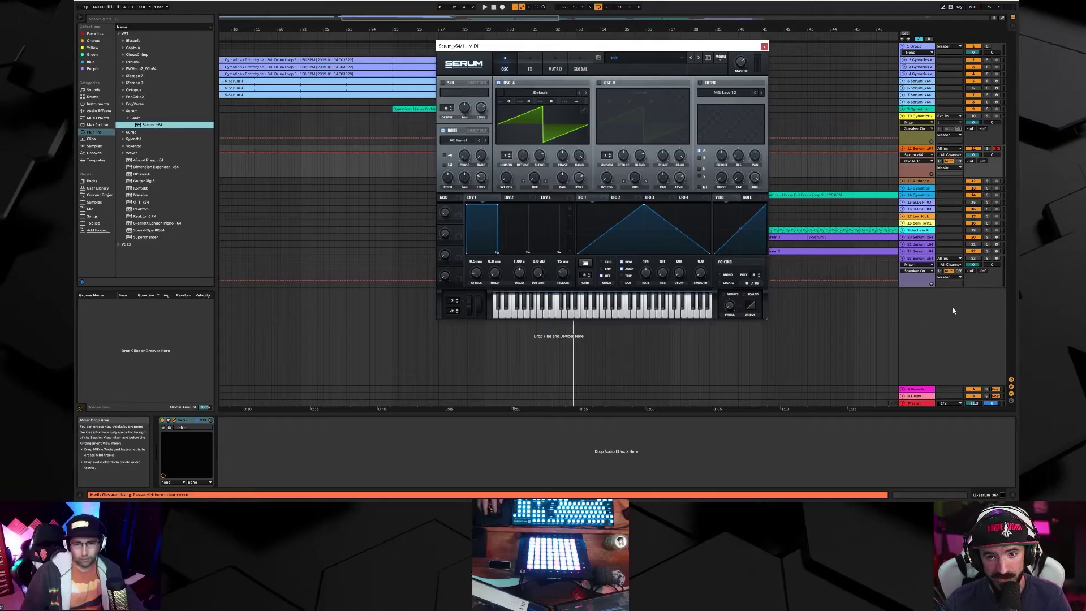
click(498, 83)
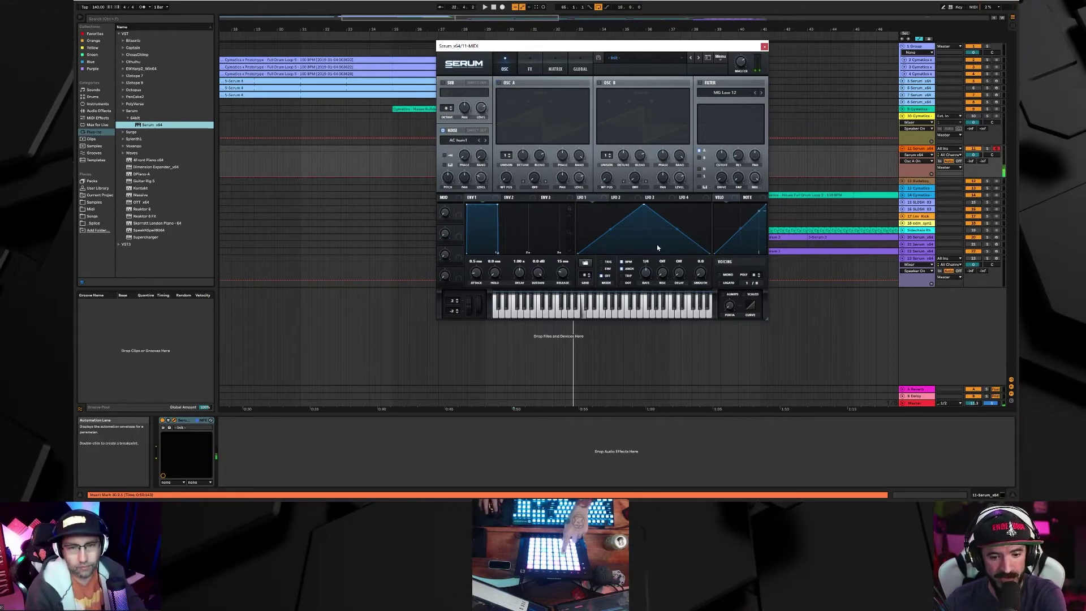
drag(481, 177, 489, 122)
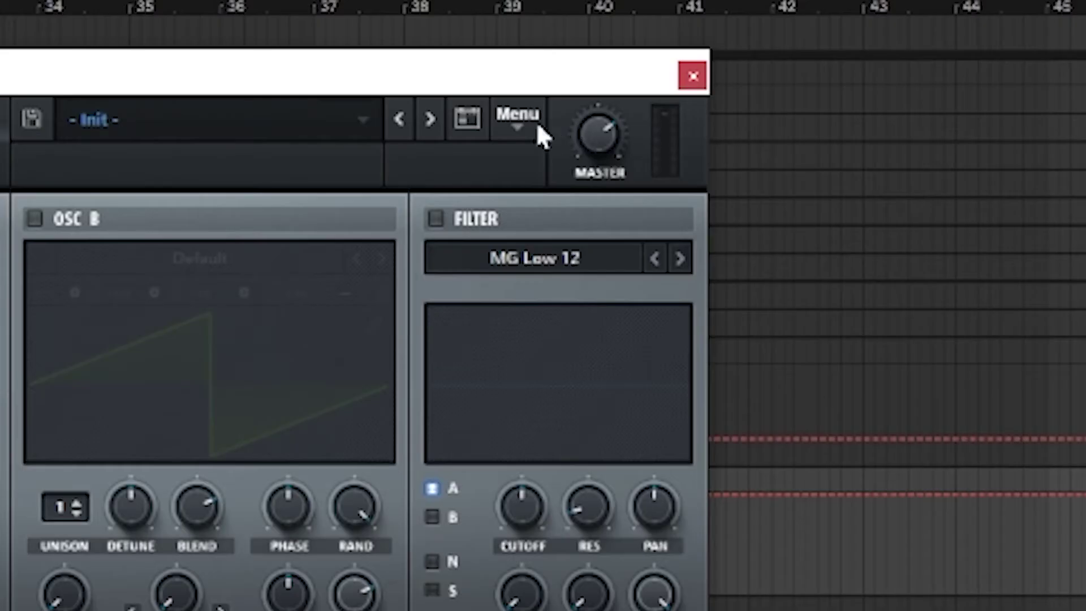
Initialize the Serum preset and enable the Noise oscillator in place of Osc A.
click(721, 58)
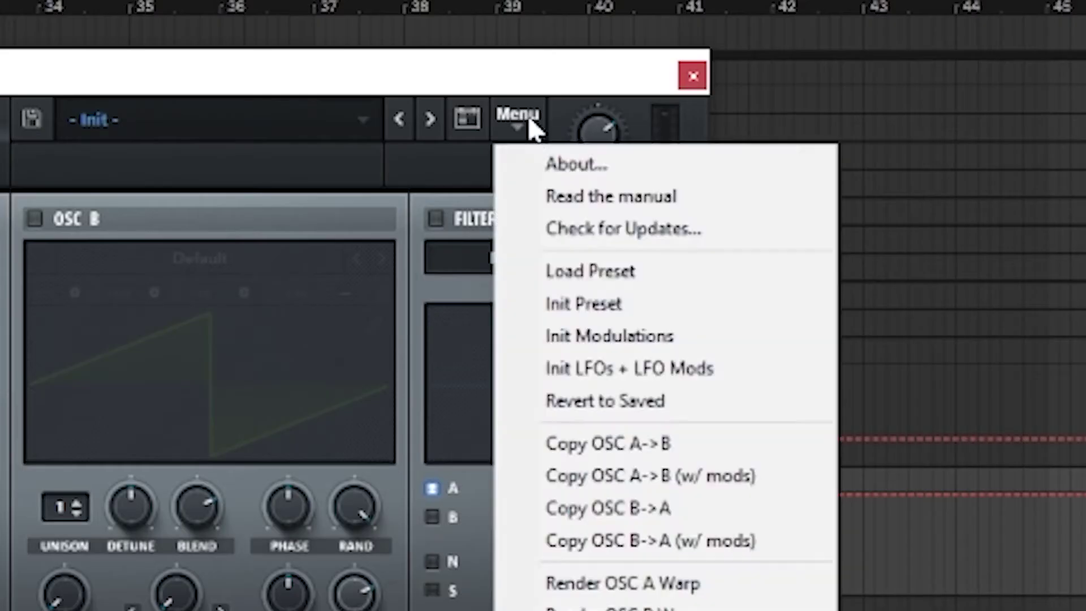
click(683, 304)
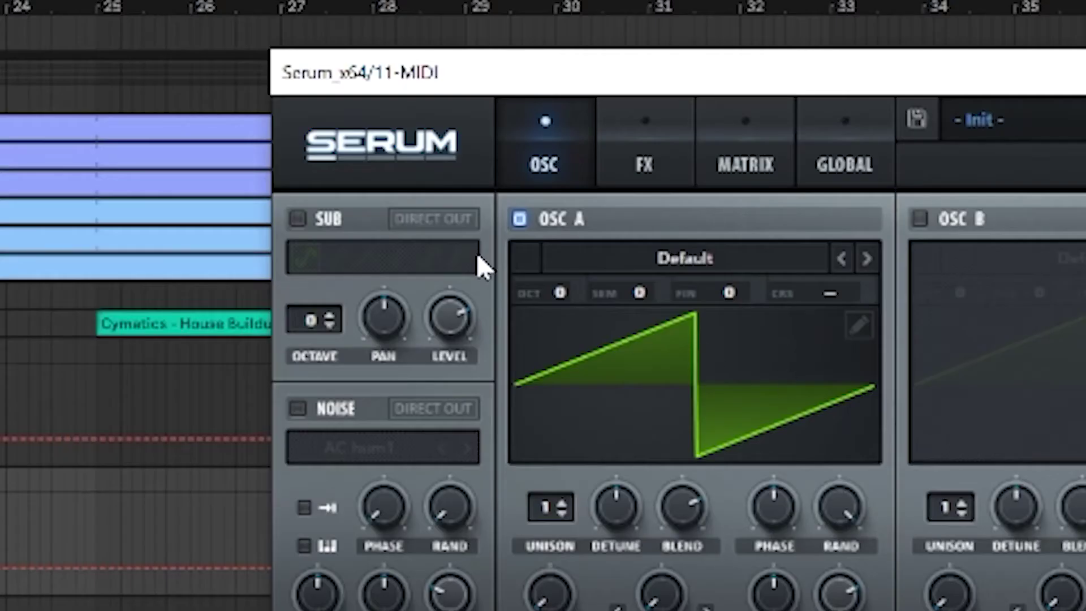
click(520, 218)
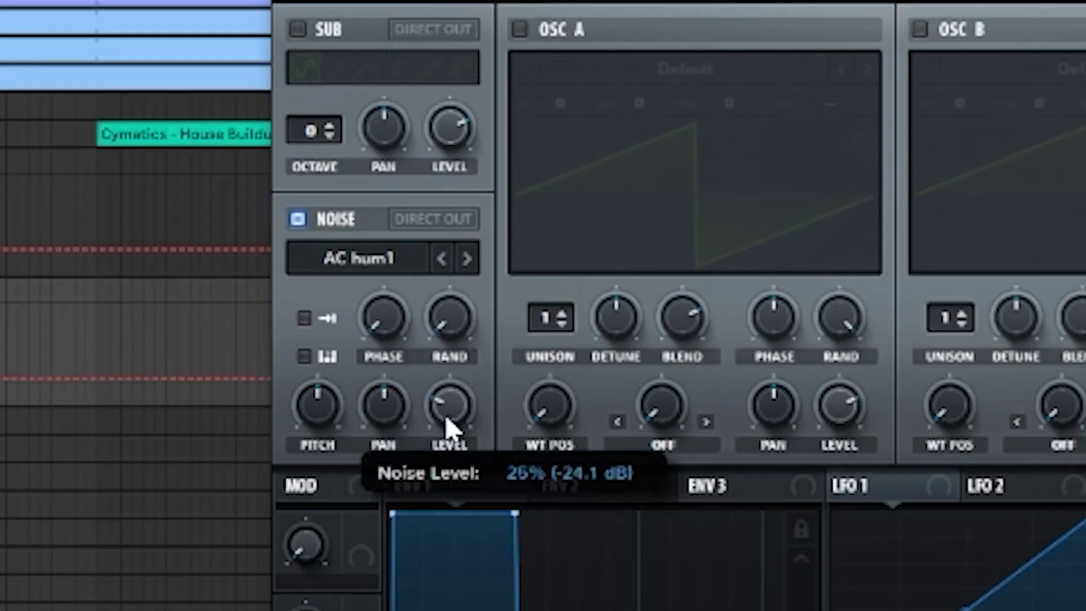
Raise the Noise oscillator's level nearly to maximum and turn on its Direct Out.
drag(481, 178, 486, 144)
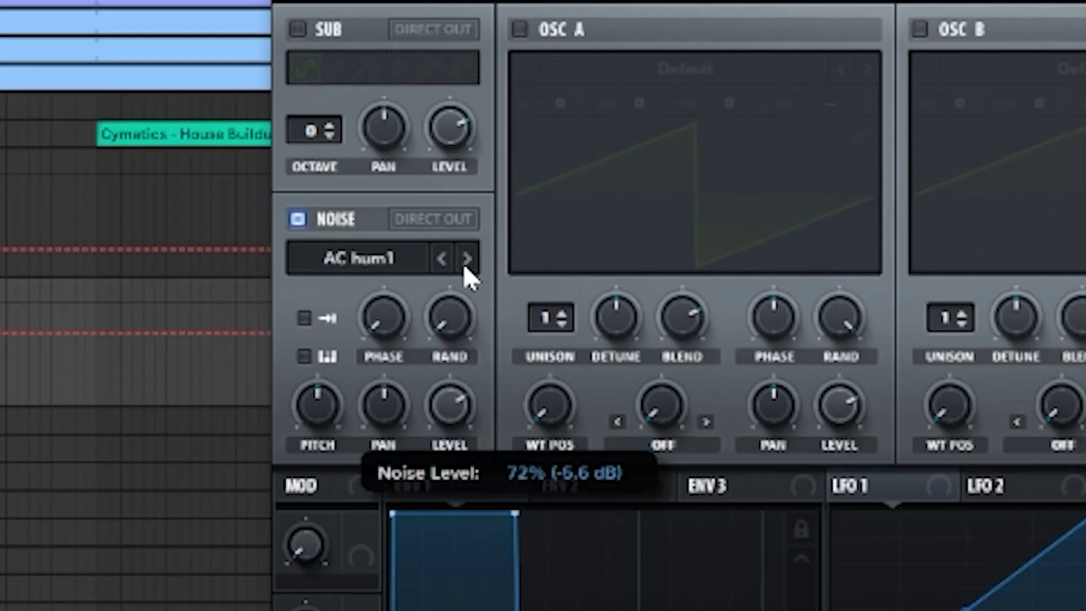
drag(464, 266, 463, 203)
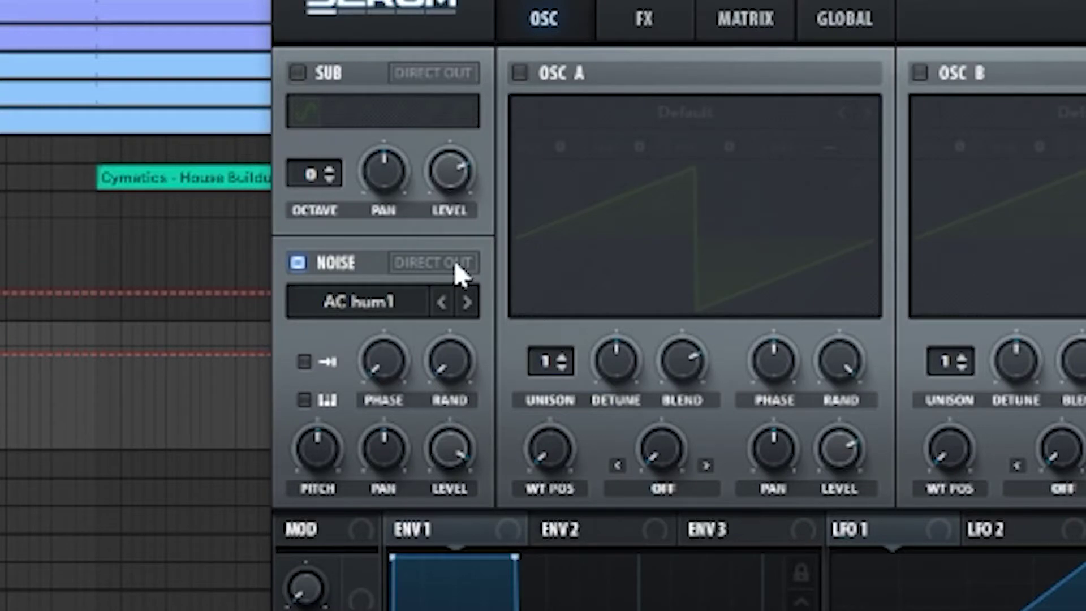
click(482, 130)
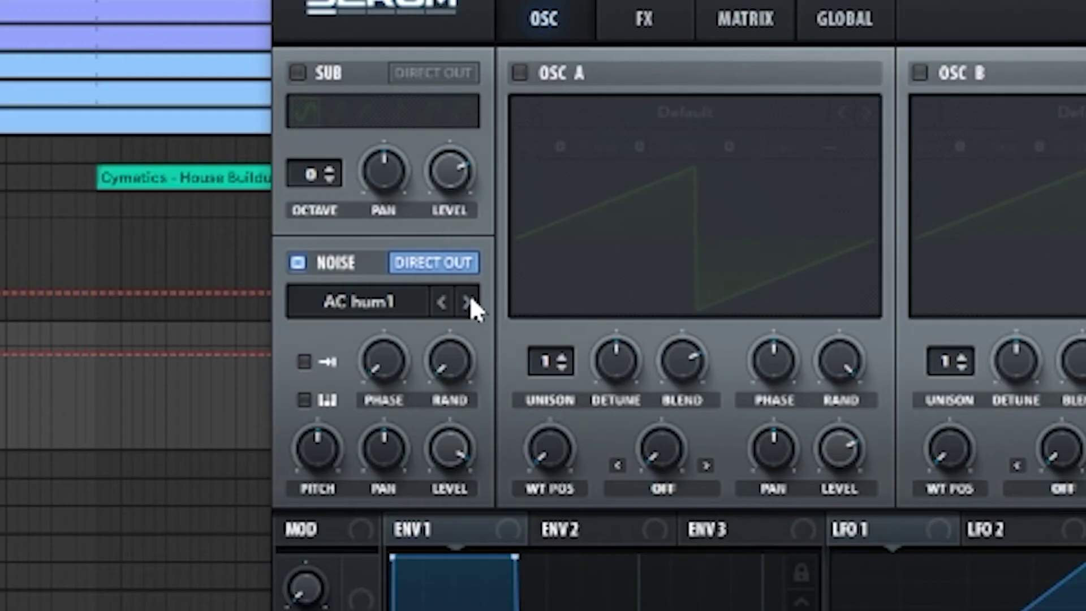
Audition the noise samples and choose BrightWhite for the Noise oscillator.
click(486, 140)
click(468, 302)
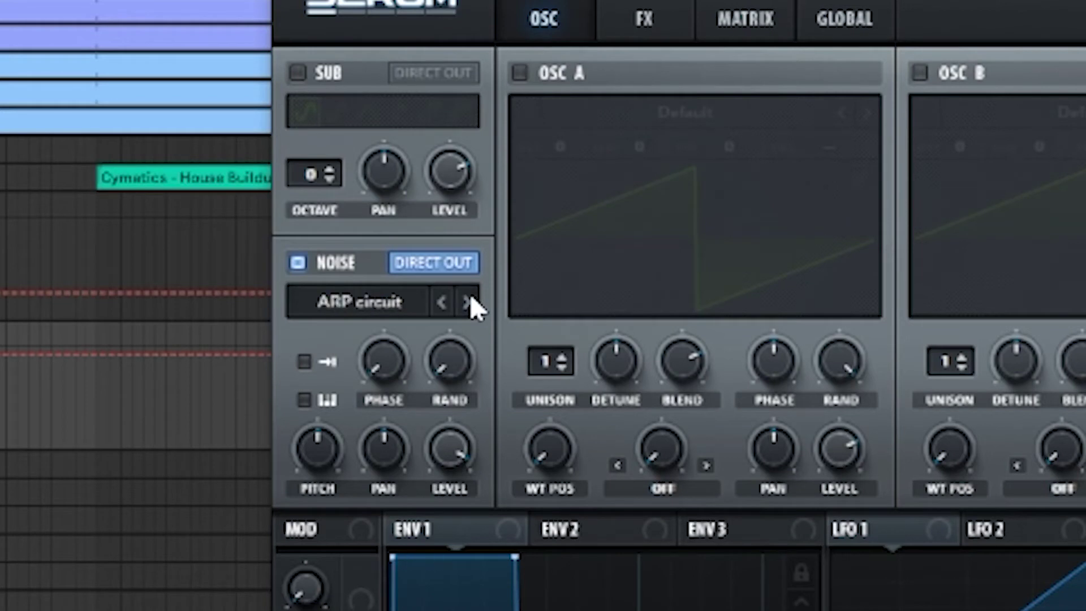
click(468, 302)
click(469, 302)
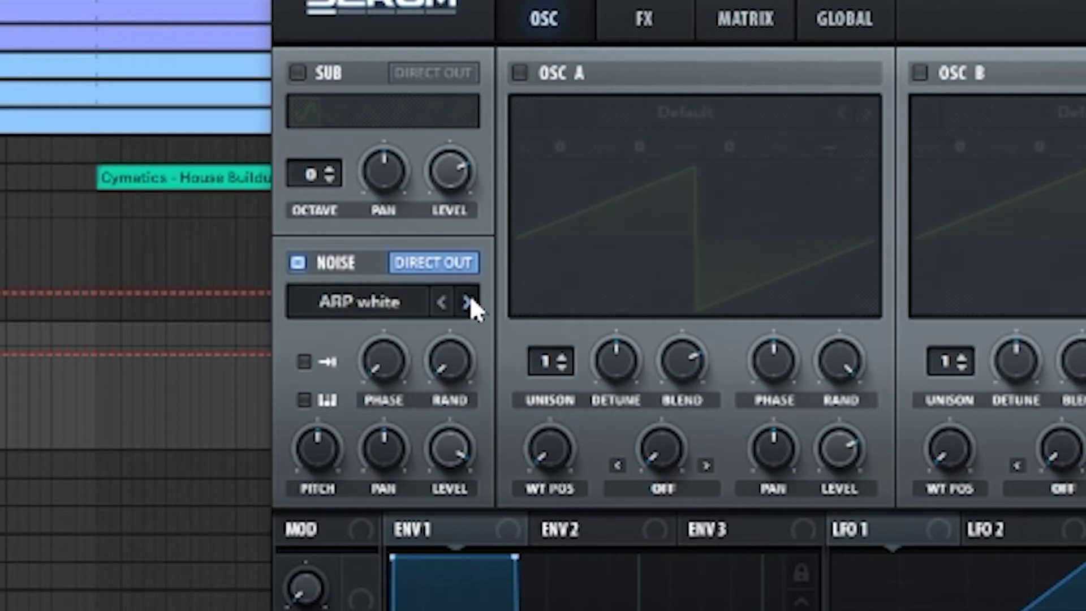
click(468, 302)
click(468, 302)
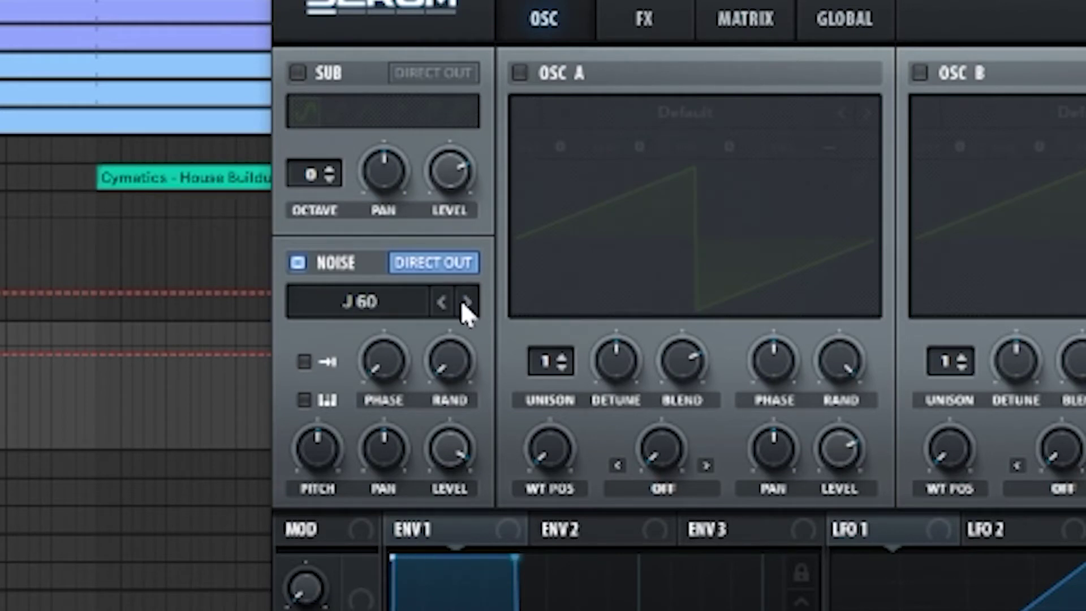
click(451, 304)
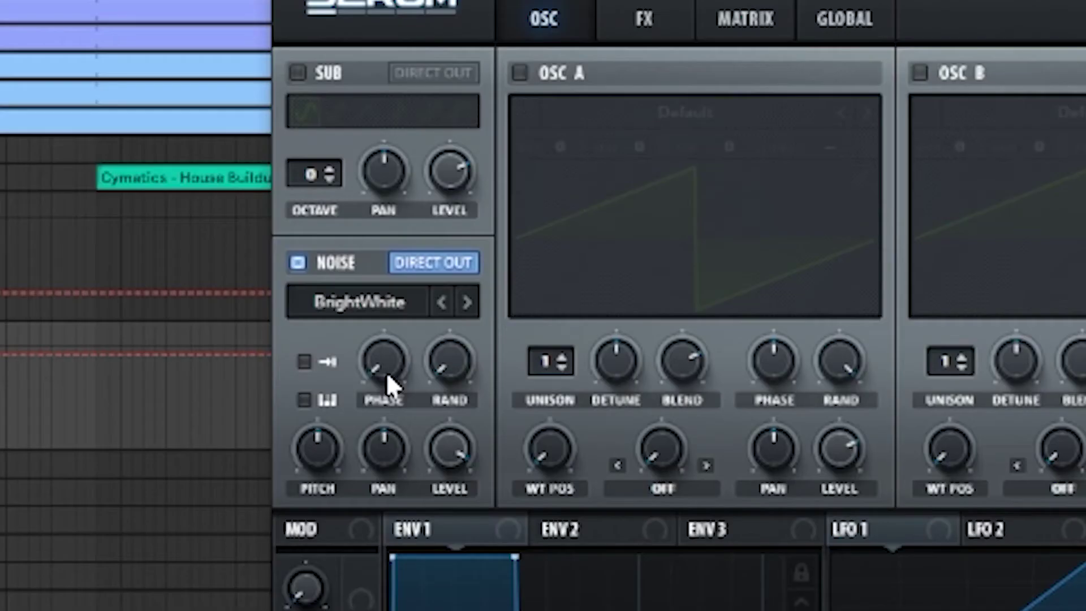
Raise the Noise oscillator's Phase and Rand amounts and lower its Pitch to 45%.
drag(384, 368, 405, 272)
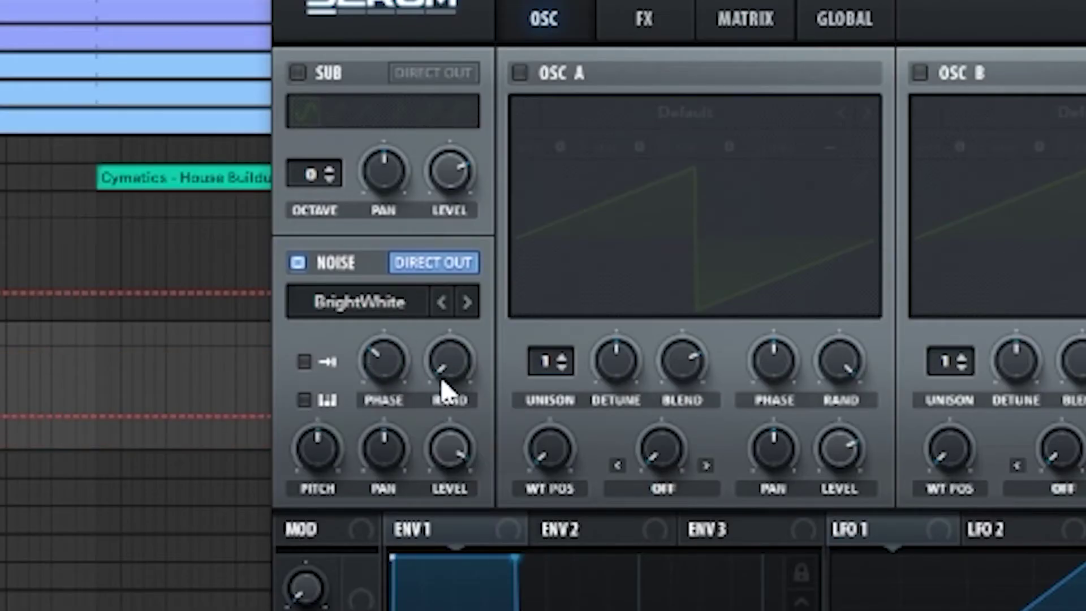
drag(457, 349, 460, 373)
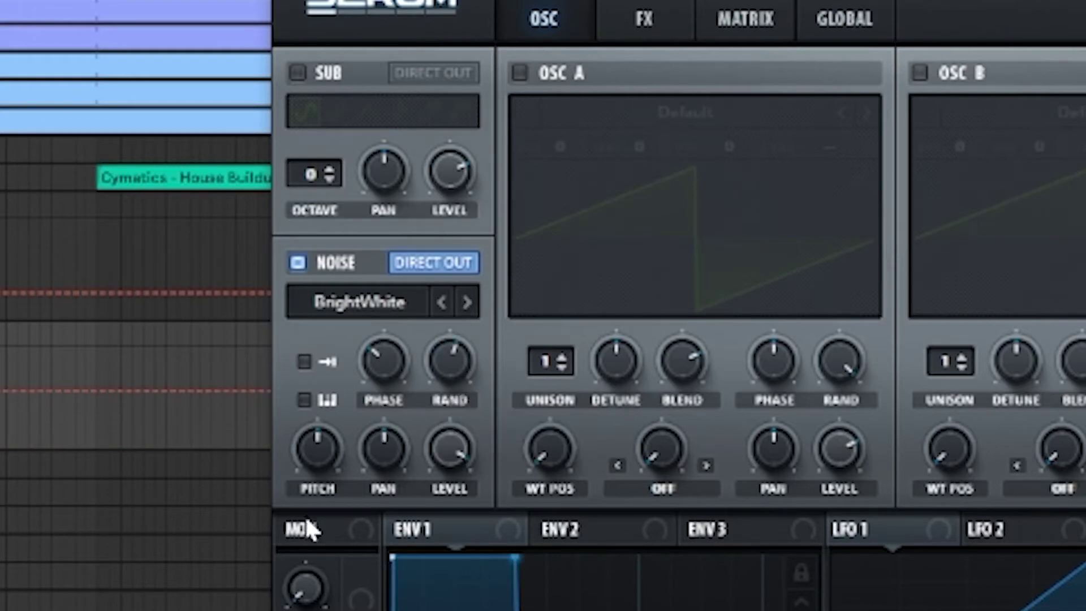
drag(317, 450, 320, 515)
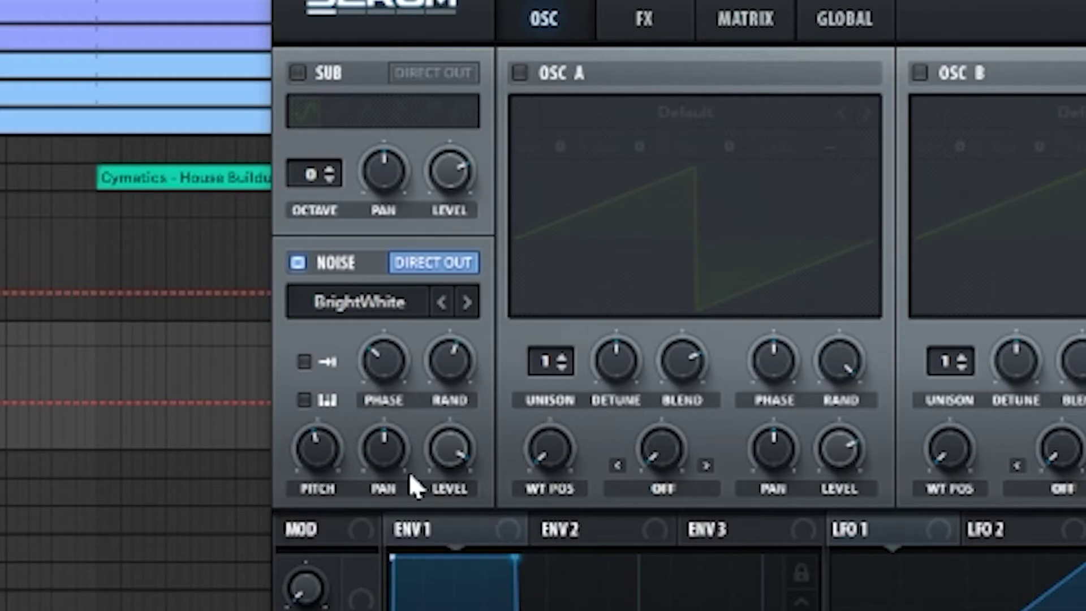
mouse_move(326, 470)
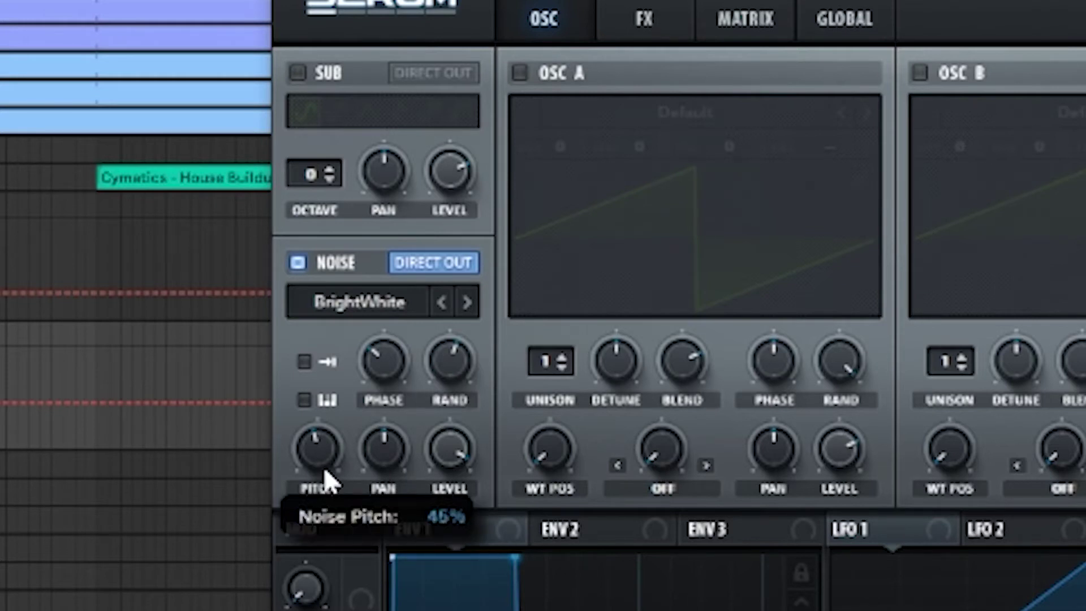
drag(388, 461, 388, 460)
mouse_move(437, 464)
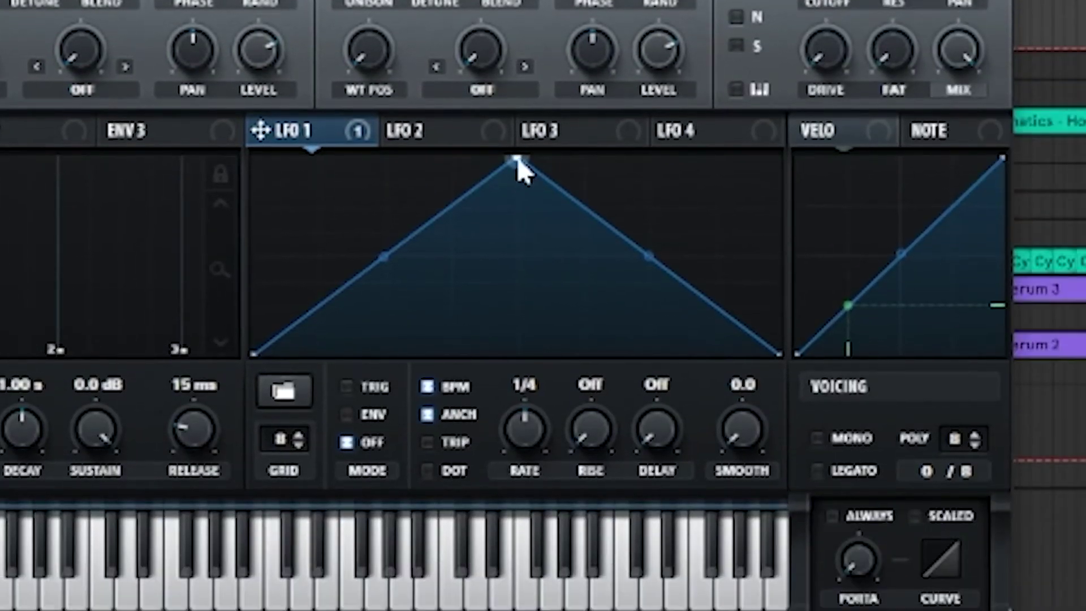
Reshape LFO 1 into a rising ramp with a slight inward bend that peaks about halfway and holds at maximum.
drag(892, 443, 1085, 439)
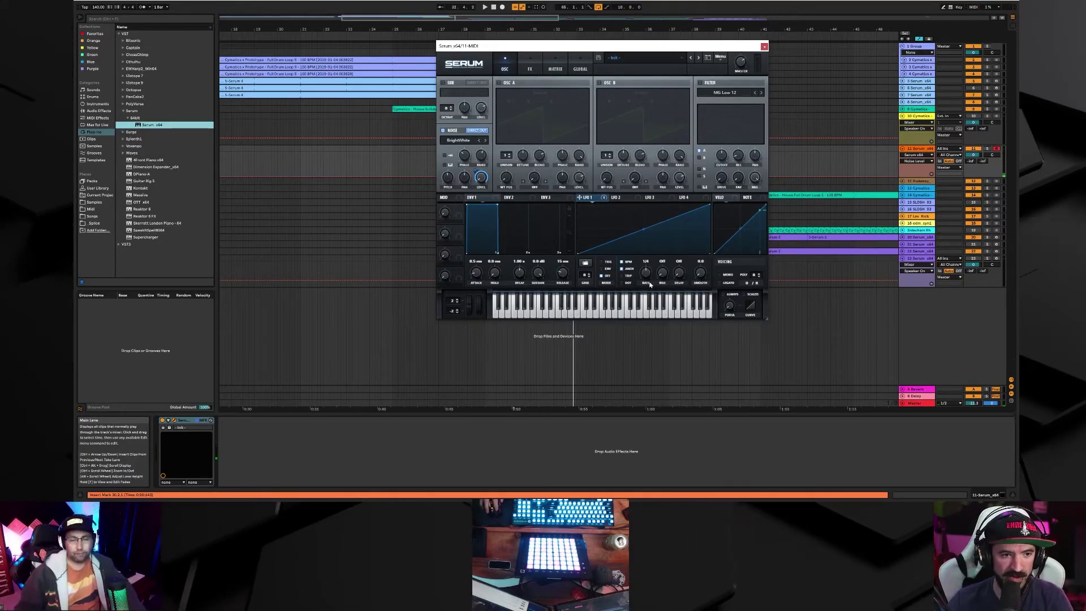
drag(584, 49, 747, 223)
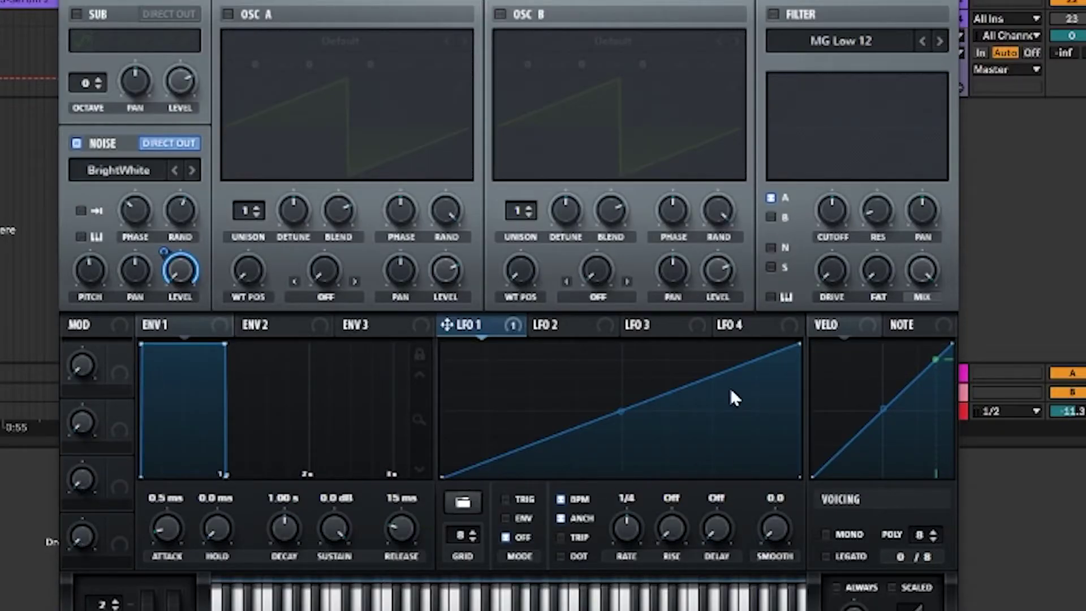
drag(622, 412, 623, 400)
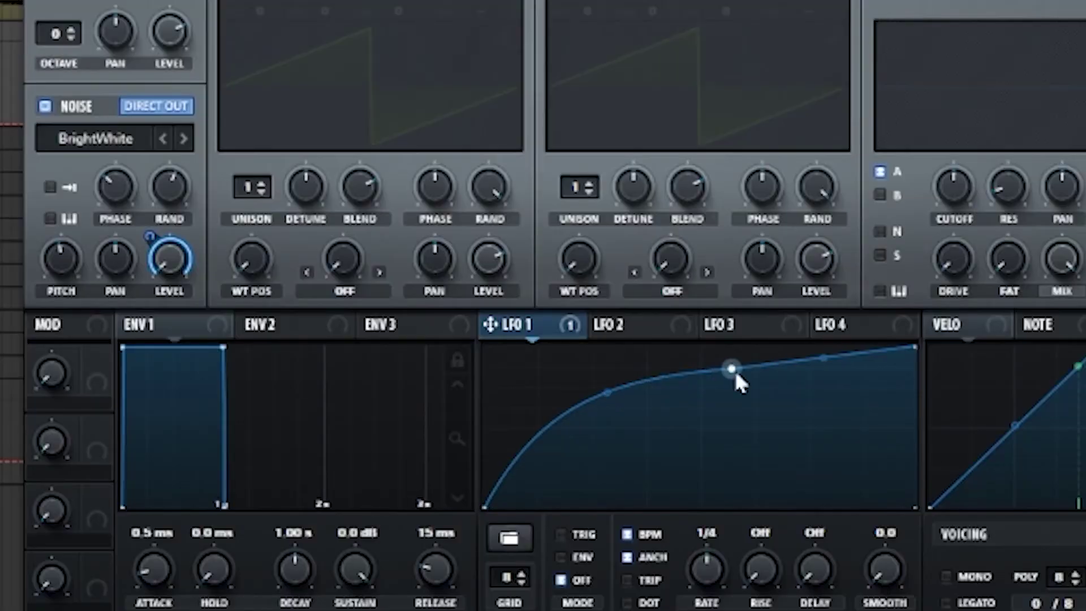
drag(731, 369, 695, 346)
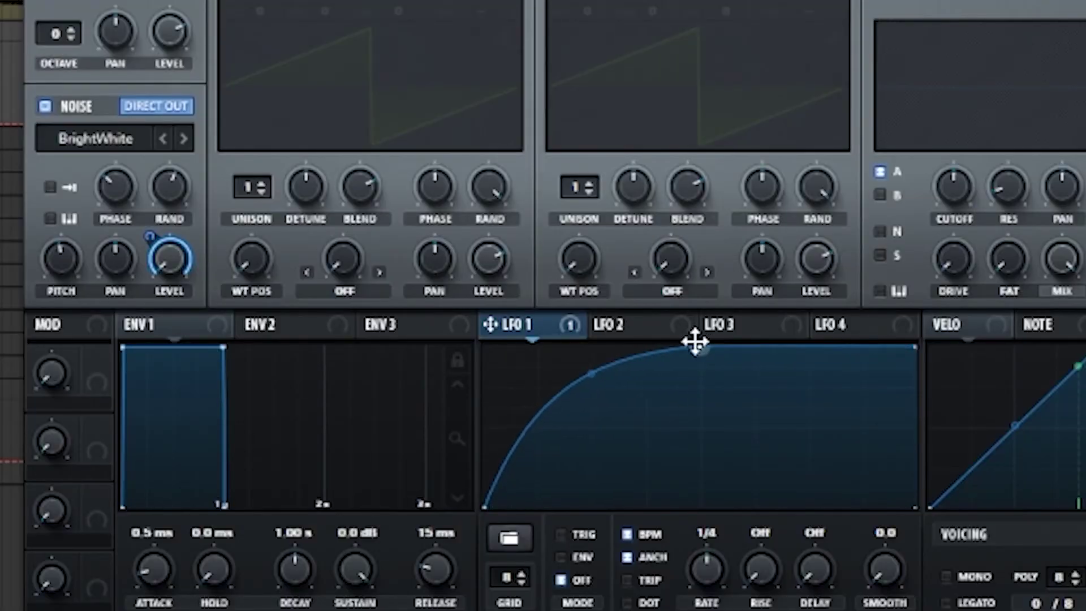
drag(584, 373, 620, 405)
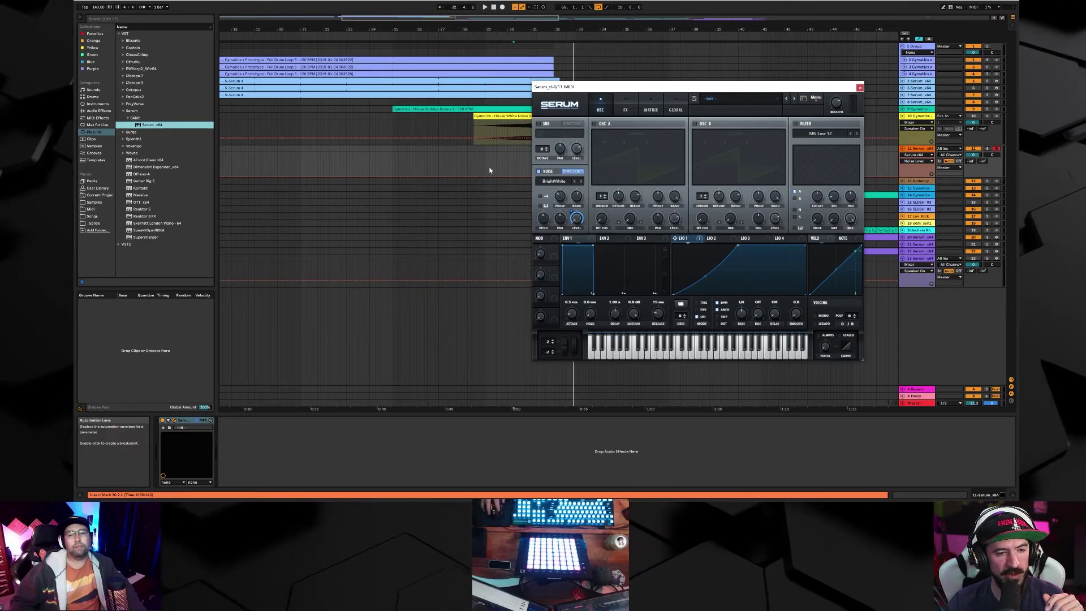
Set LFO 1's rate to 8 bar and its mode to Trig.
drag(741, 312, 742, 327)
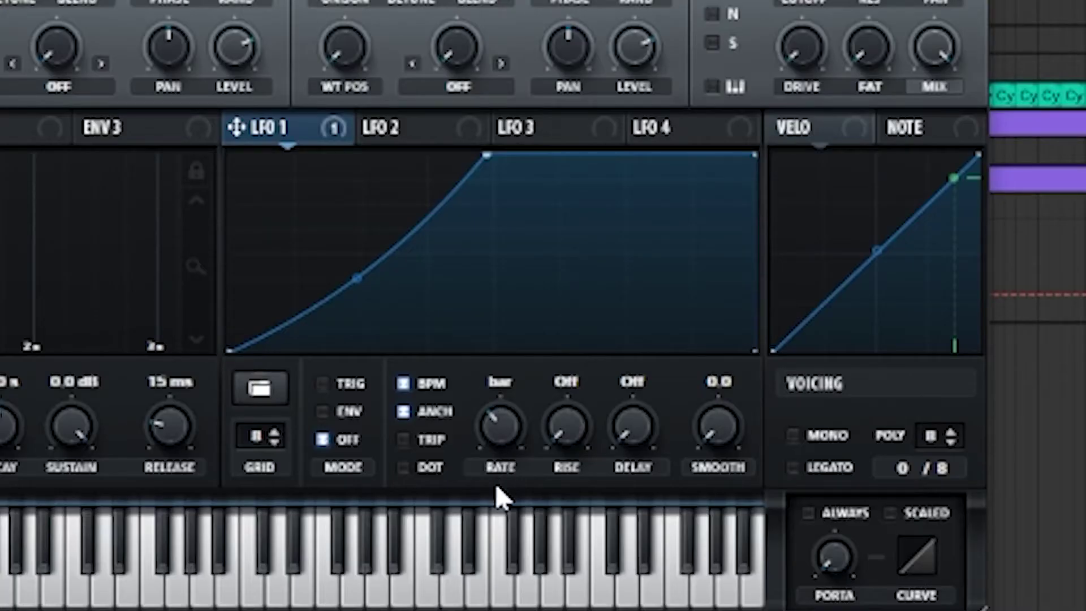
drag(512, 437, 512, 428)
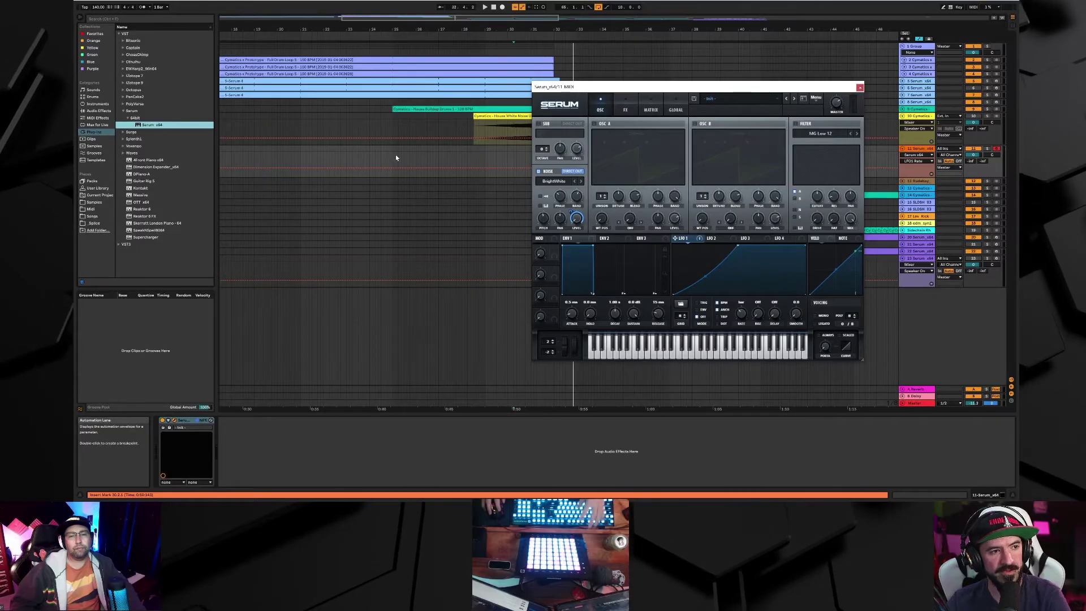
key(space)
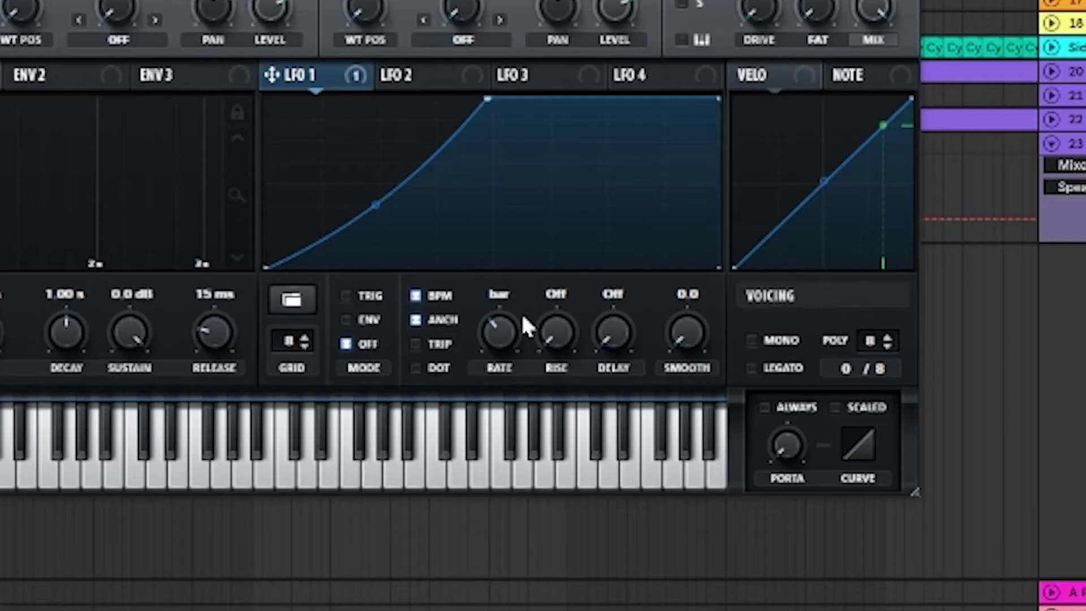
drag(510, 346, 505, 383)
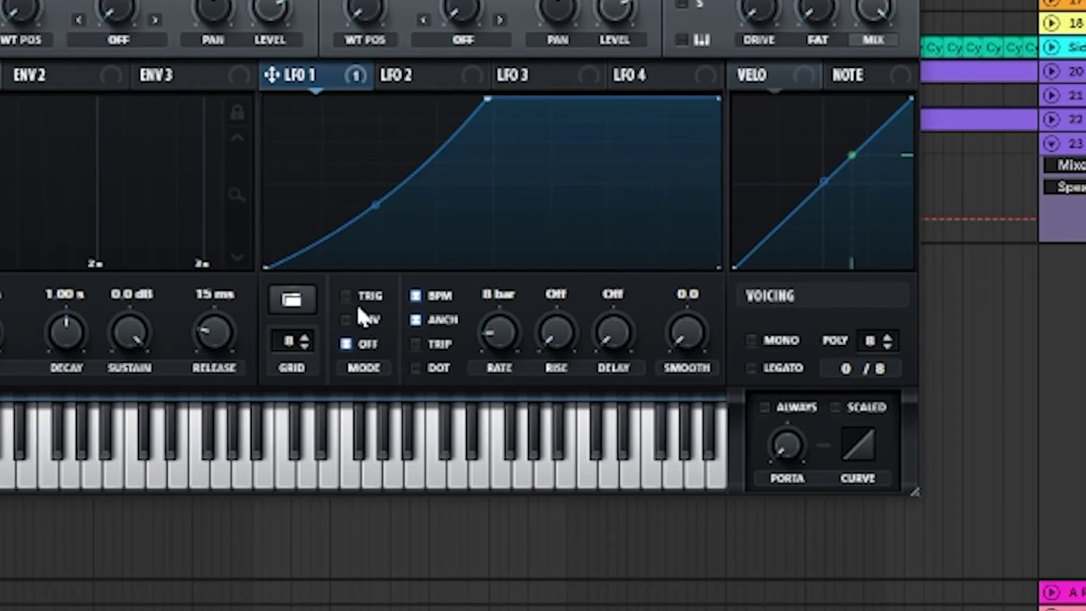
click(348, 342)
click(349, 294)
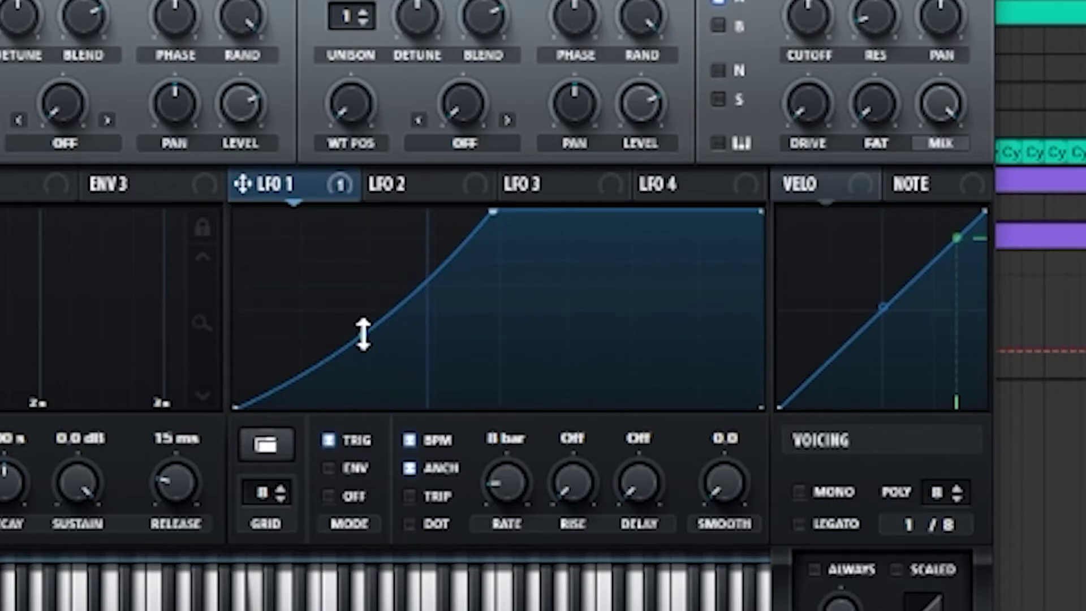
Straighten LFO 1's ramp, play the arrangement from bar 27.3, and move the LFO peak slightly earlier.
double_click(704, 276)
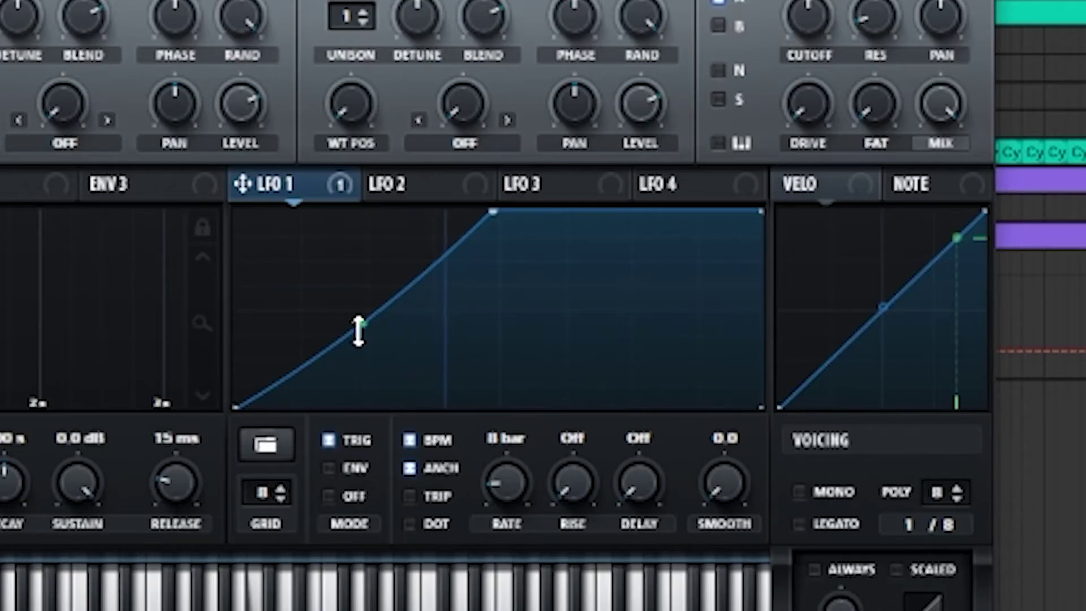
drag(358, 330, 364, 315)
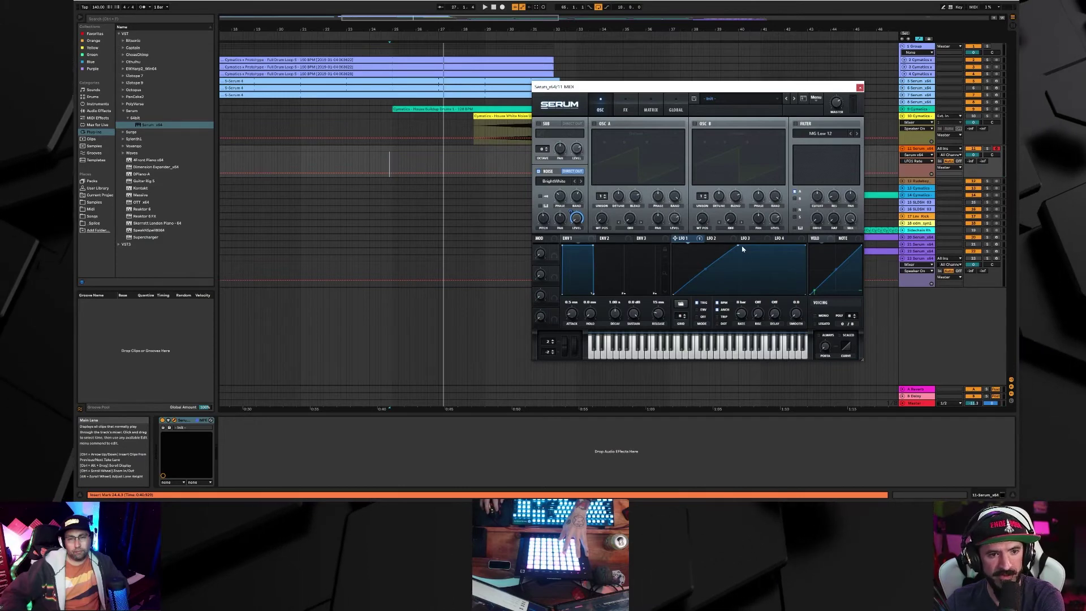
drag(678, 87, 755, 90)
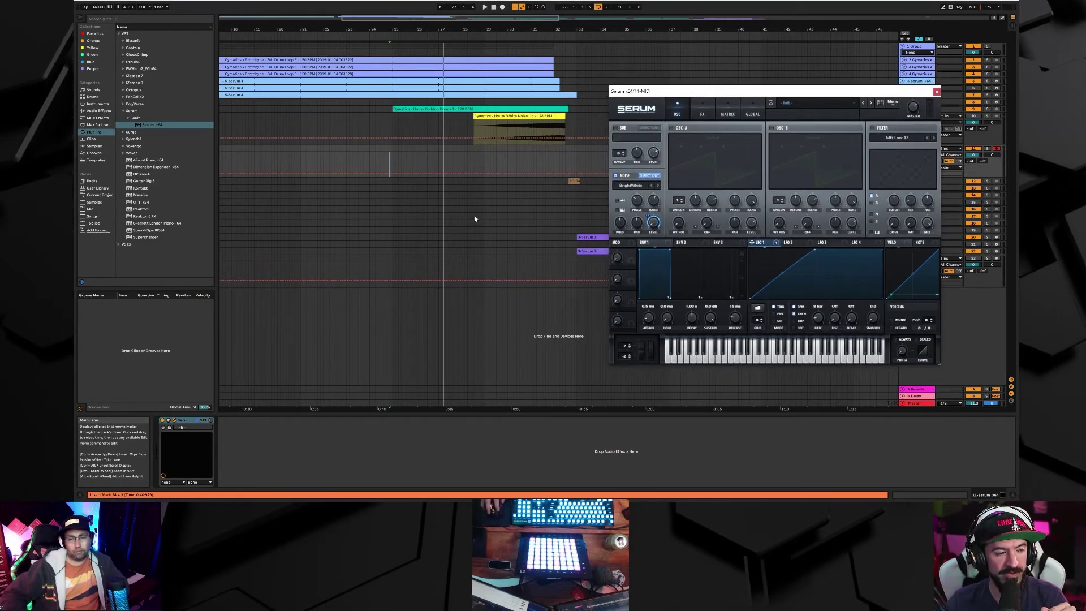
click(486, 165)
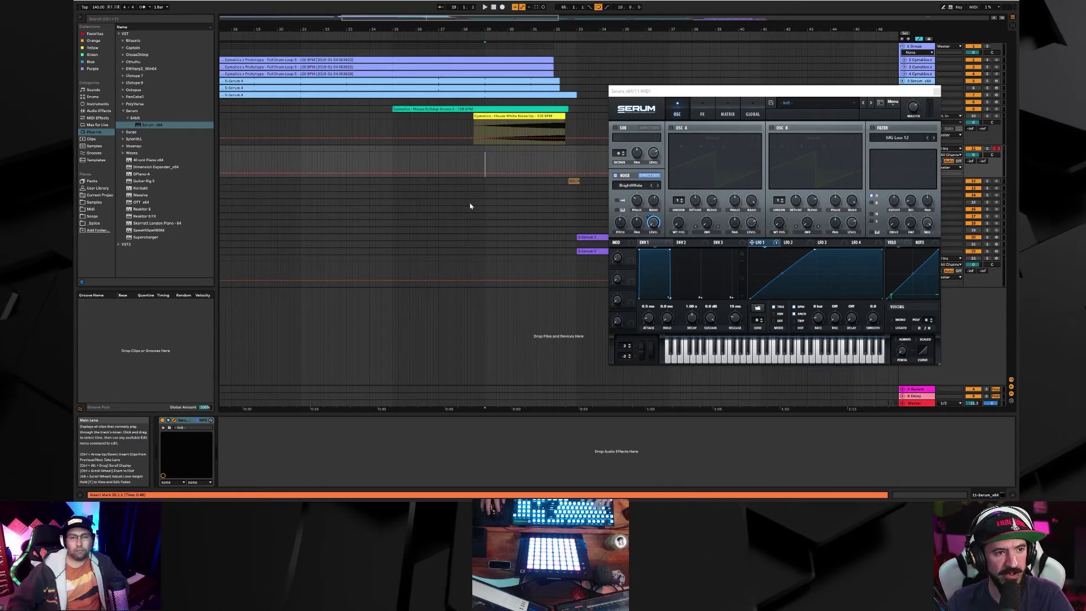
click(450, 164)
key(space)
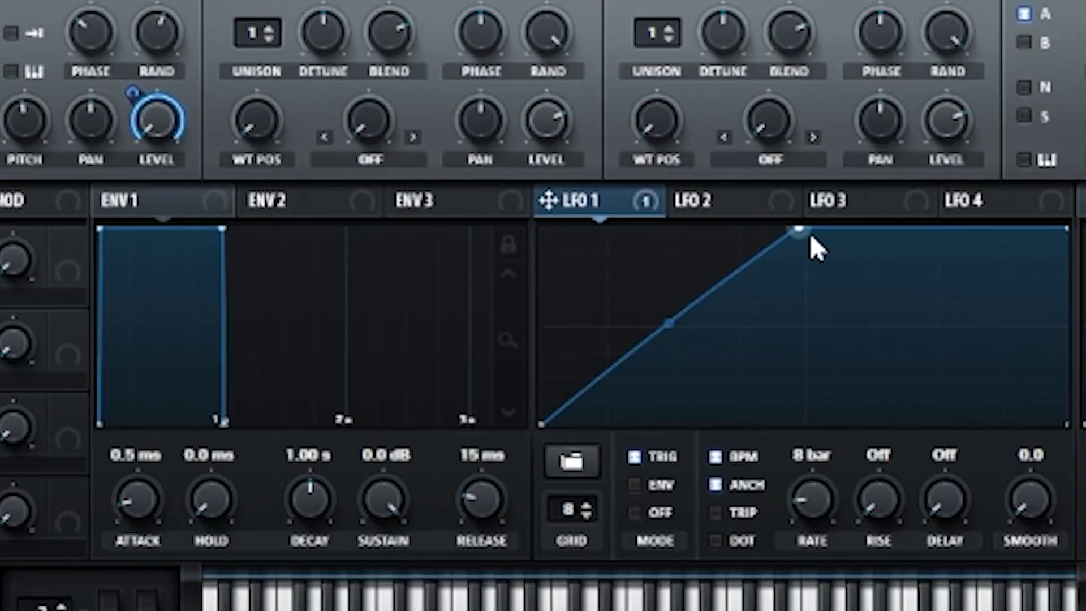
drag(804, 235, 741, 222)
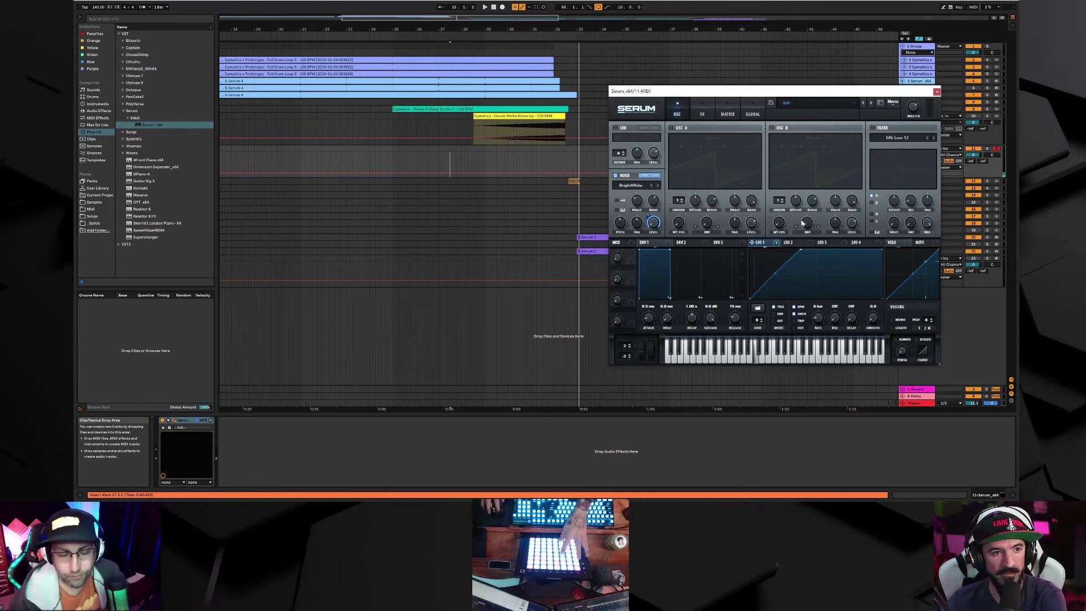
Check the effects rack and turn off the Noise oscillator's Direct Out.
click(703, 113)
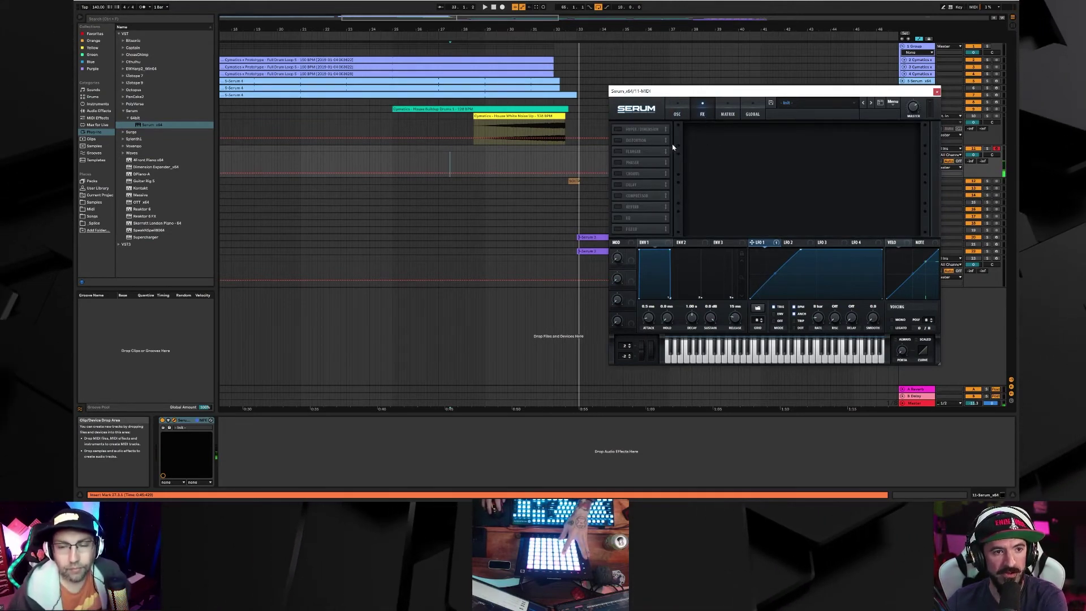
click(677, 112)
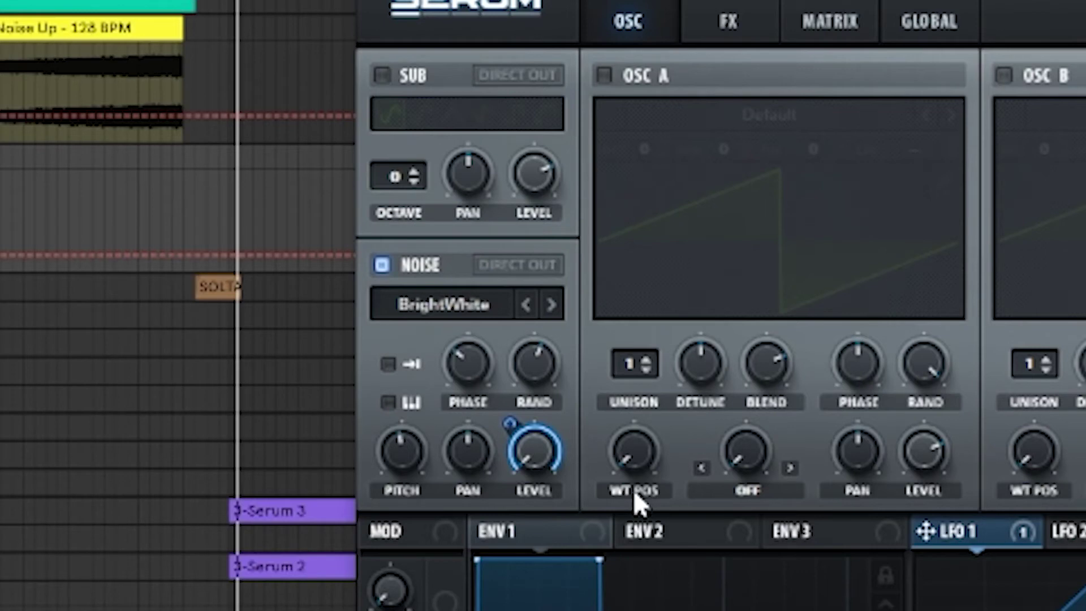
click(528, 268)
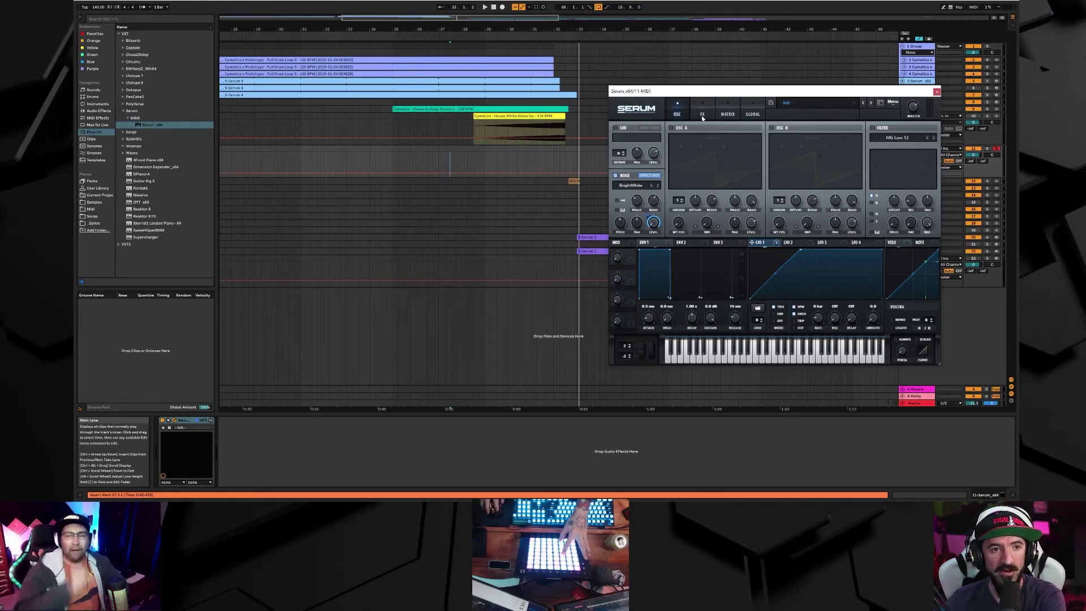
click(702, 117)
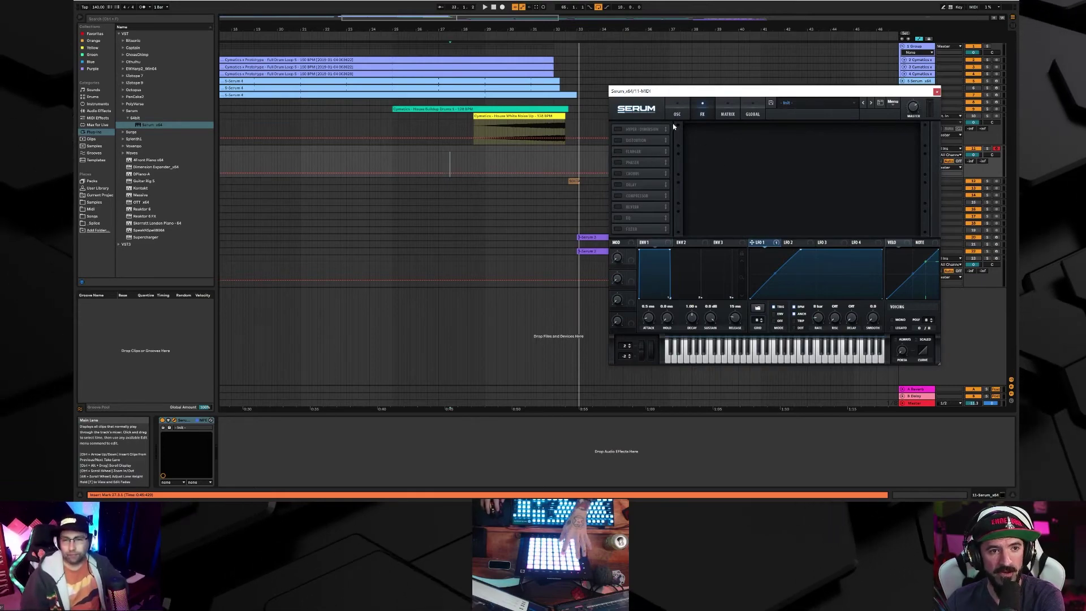
click(676, 113)
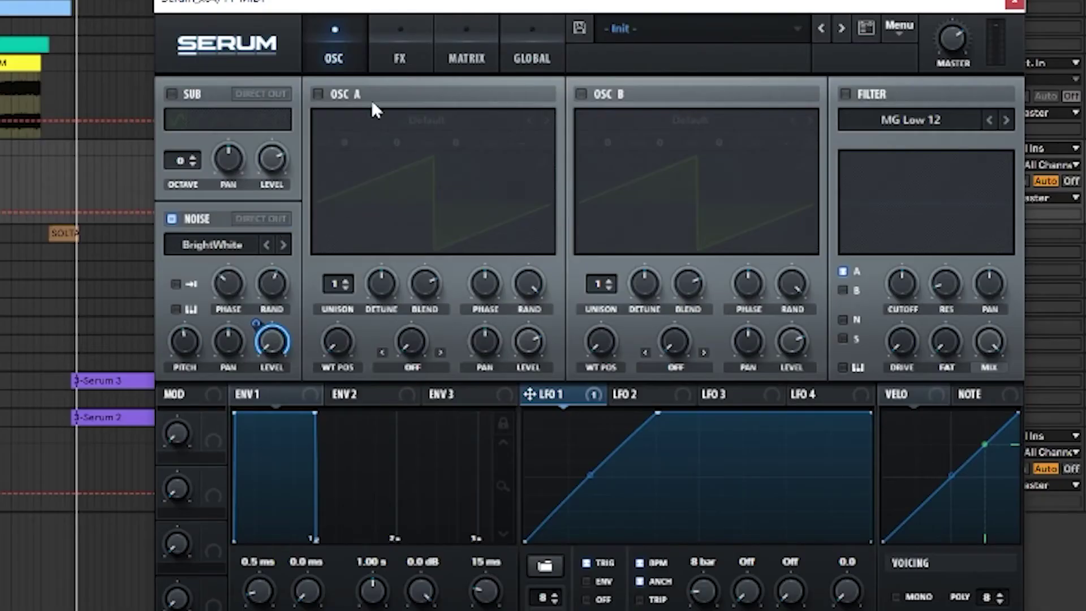
click(403, 57)
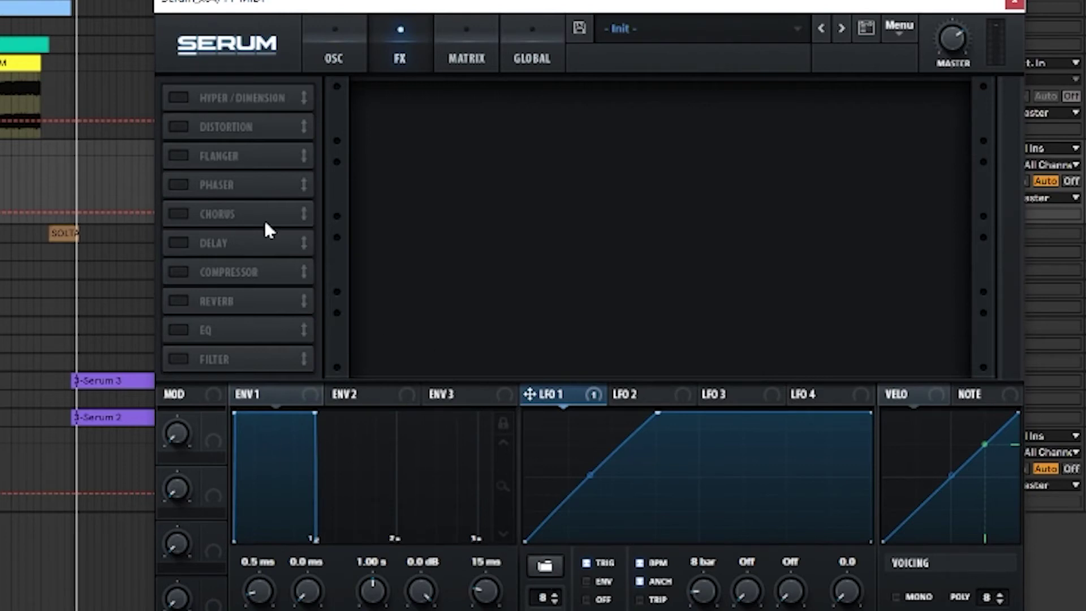
click(321, 61)
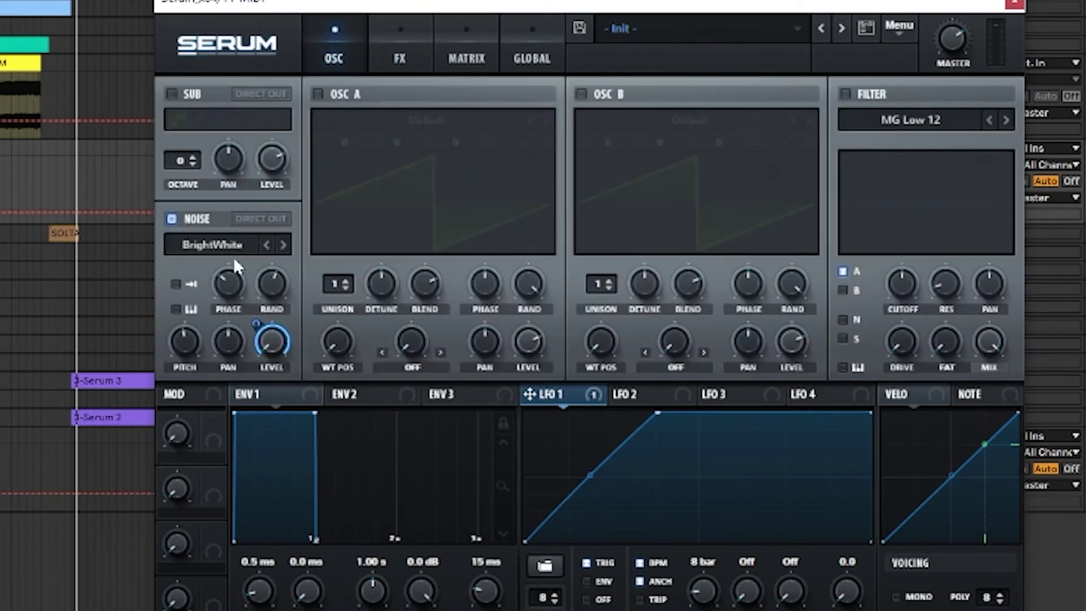
Remove all modulators from the Noise oscillator's level and raise the level to maximum.
right_click(270, 336)
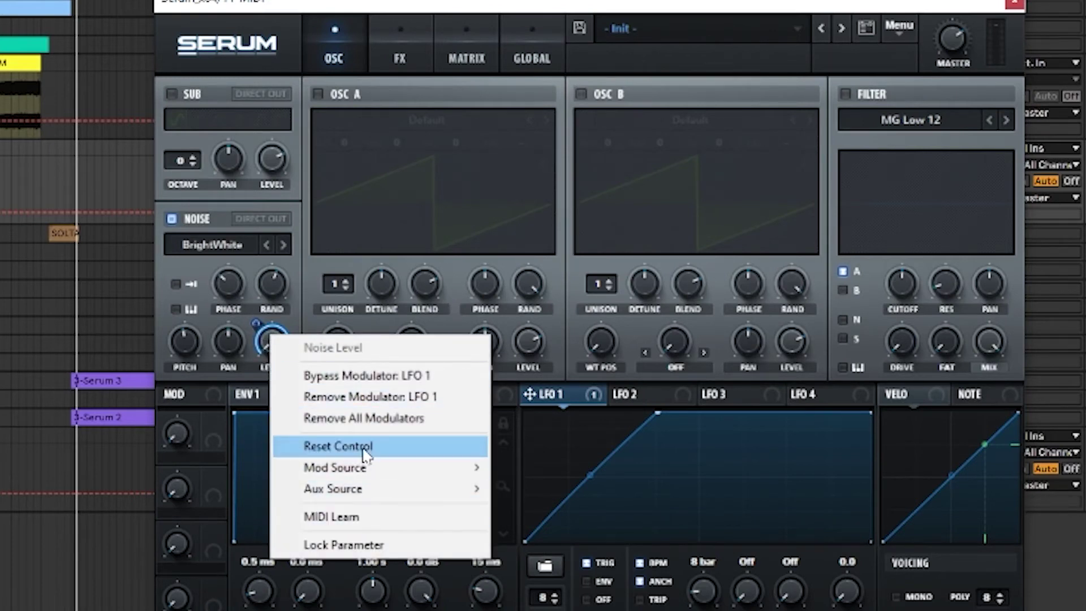
click(363, 418)
drag(277, 346, 285, 126)
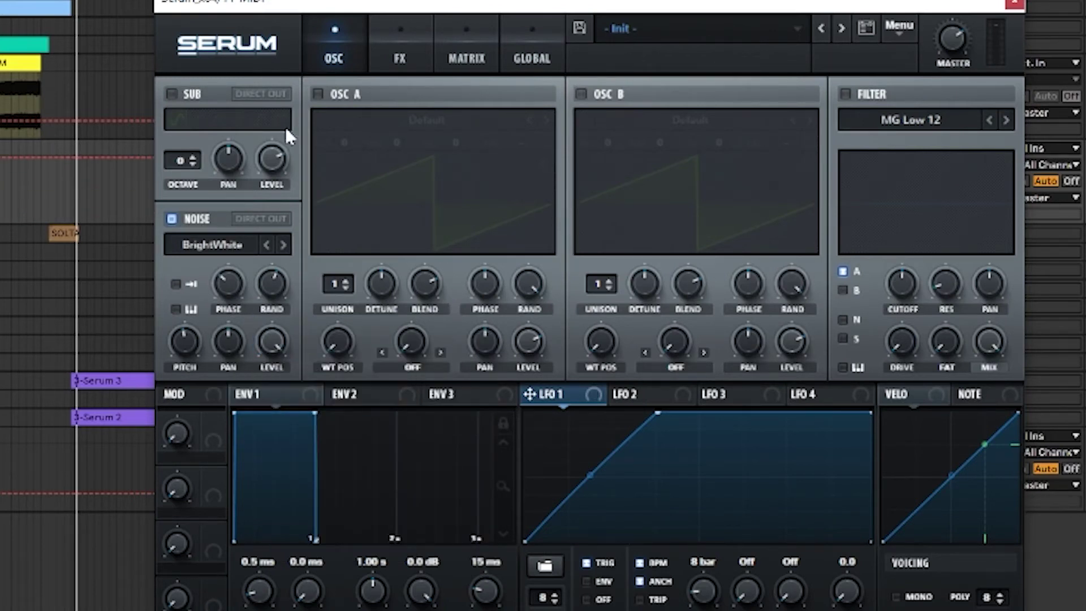
Enable the Hyper/Dimension effect, raising the Dimension mix and reducing the Dimension size.
click(401, 56)
click(178, 97)
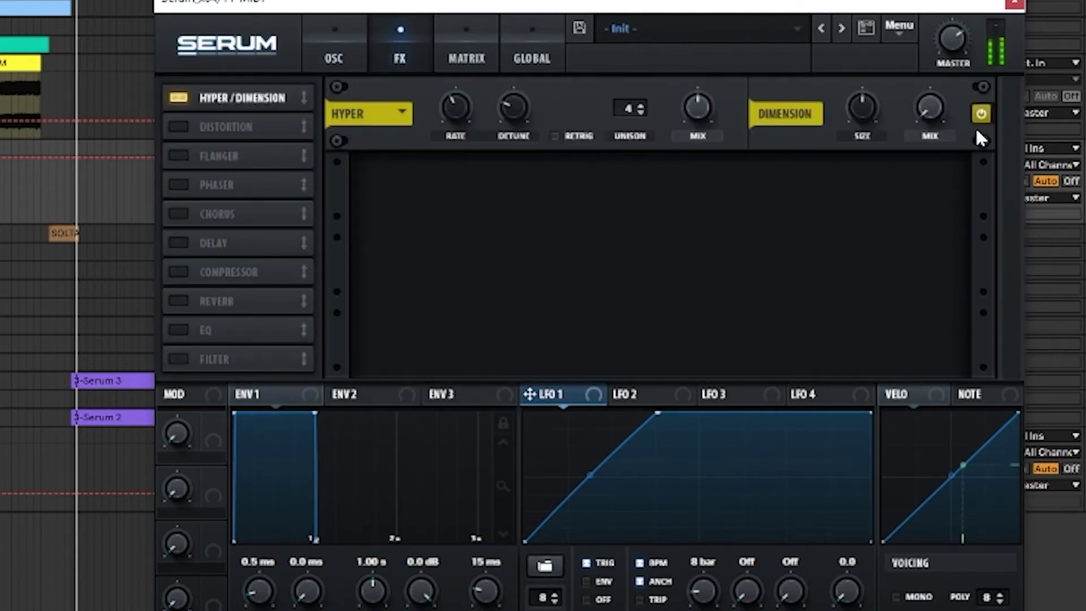
drag(929, 113, 933, 82)
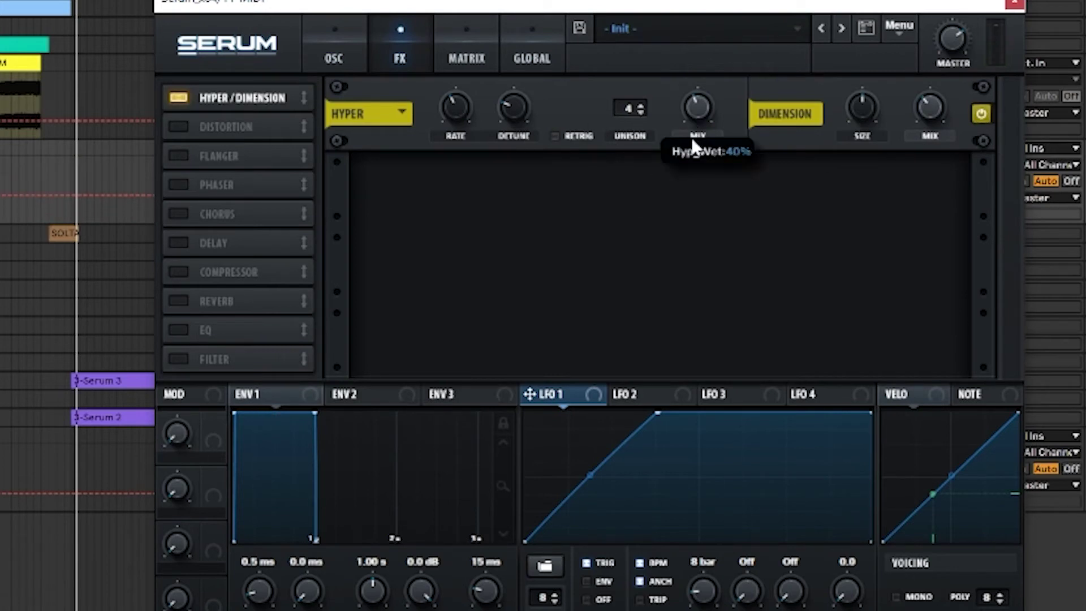
drag(866, 110, 871, 131)
Enable Distortion in Diode 2 mode and slightly lower its drive and mix.
click(178, 128)
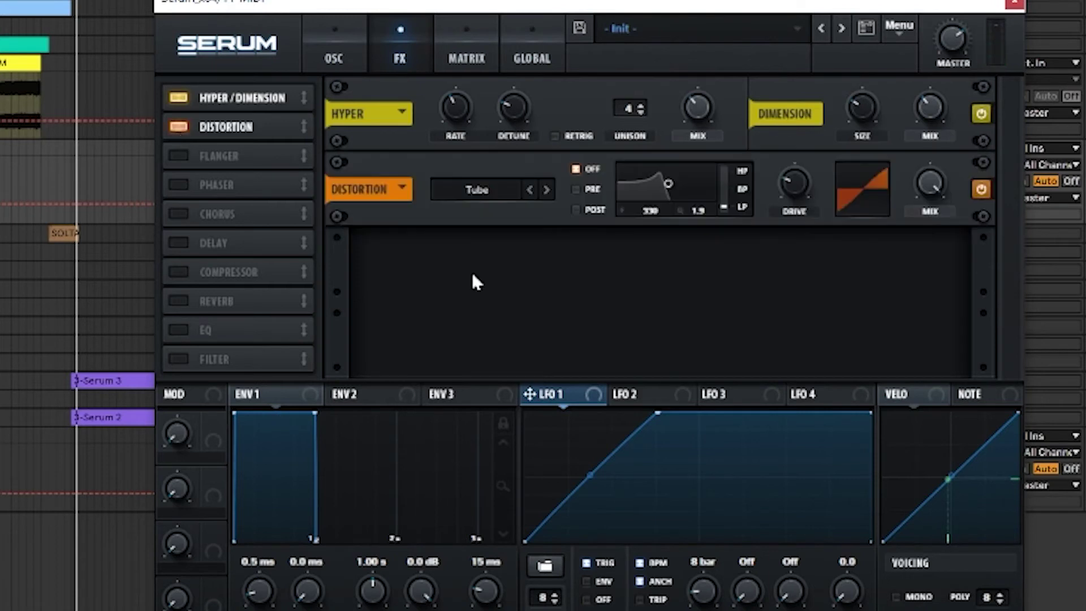
click(550, 191)
click(549, 191)
click(549, 191)
click(550, 191)
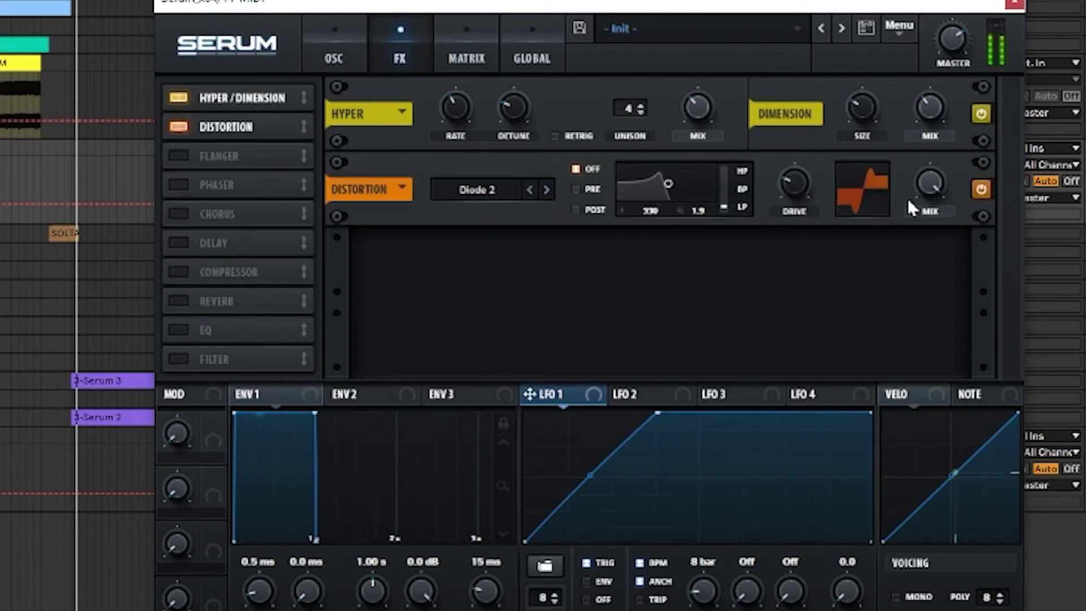
drag(806, 198, 803, 202)
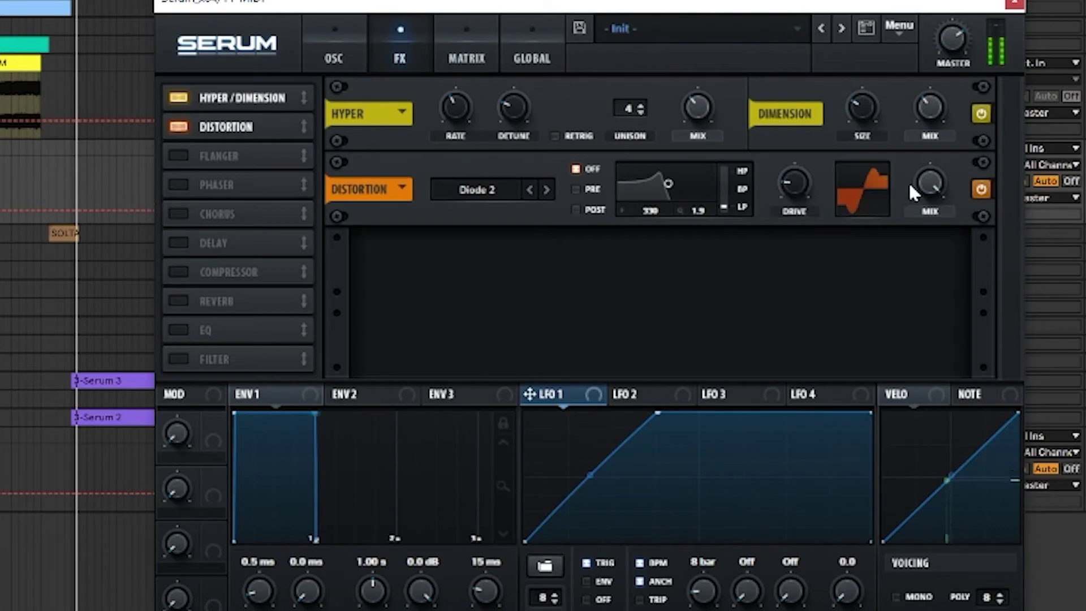
mouse_move(926, 218)
scroll(925, 218, down, 2)
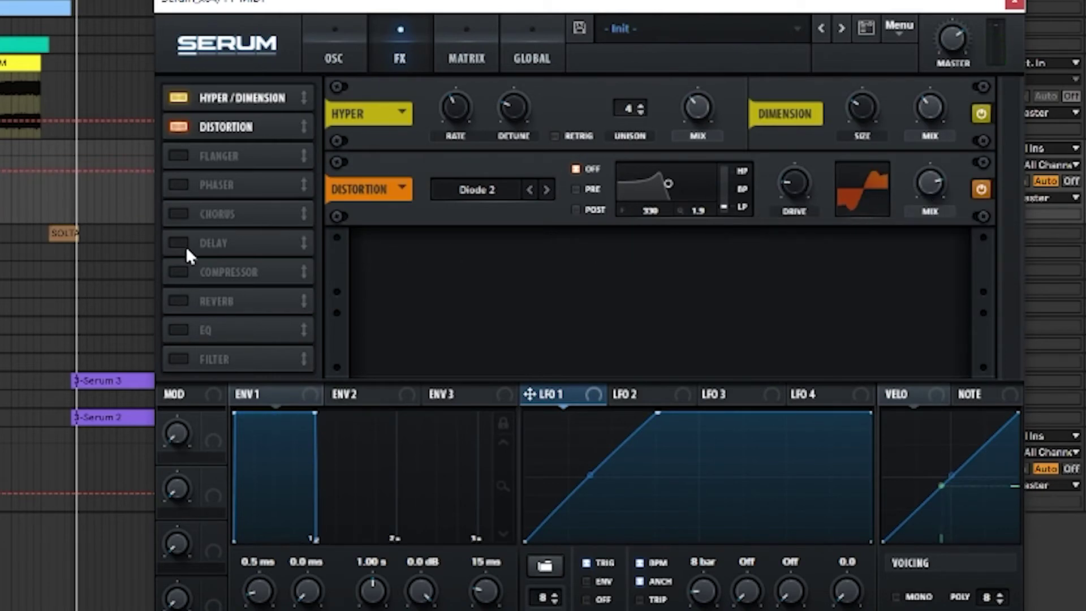
Enable the Reverb and Flanger effects for the noise sound.
click(183, 300)
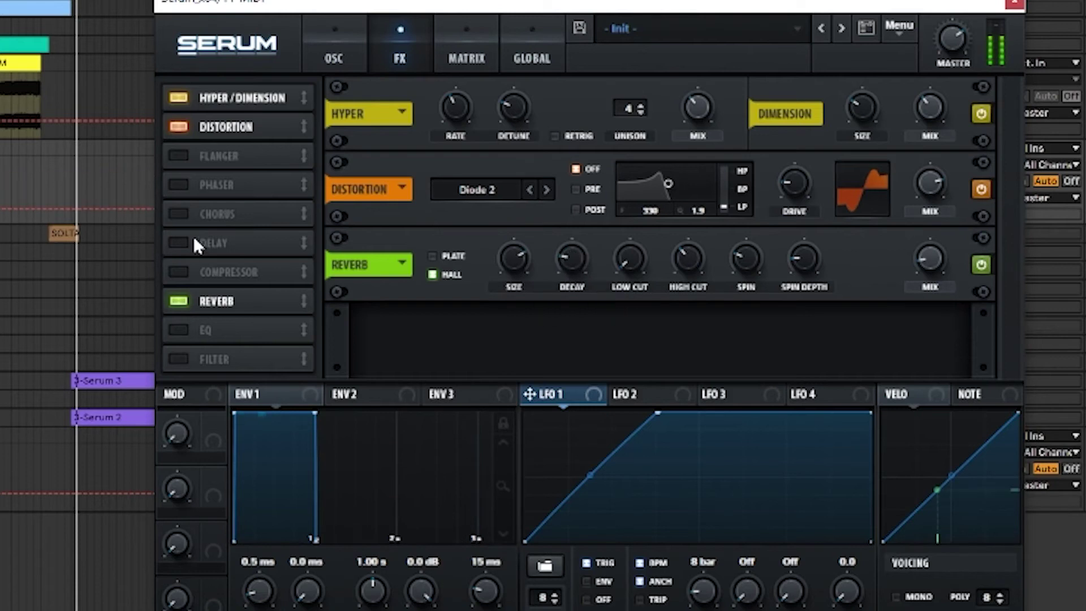
click(341, 56)
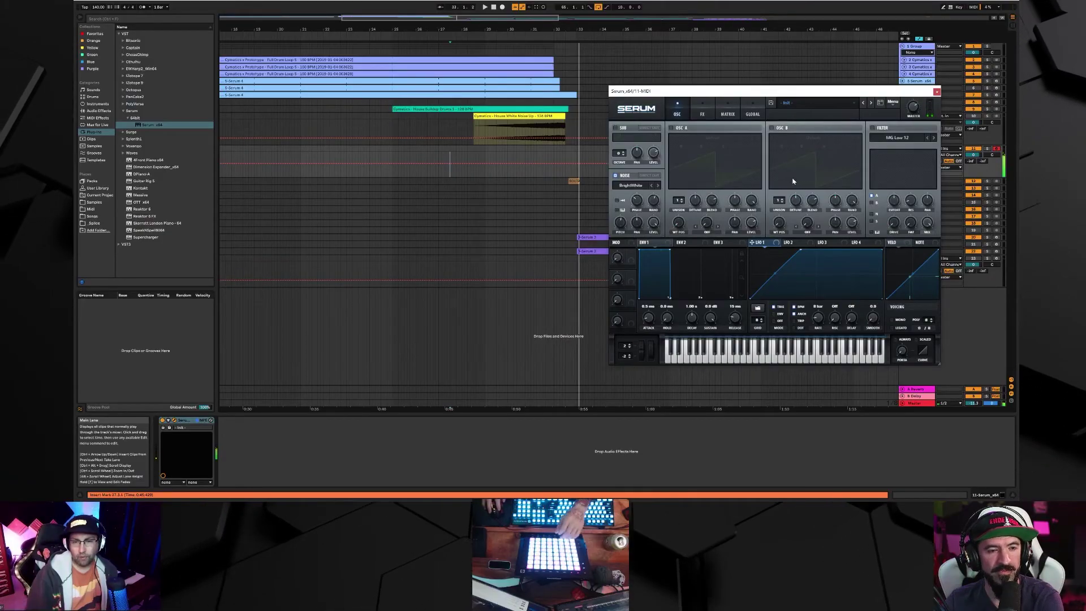
click(702, 112)
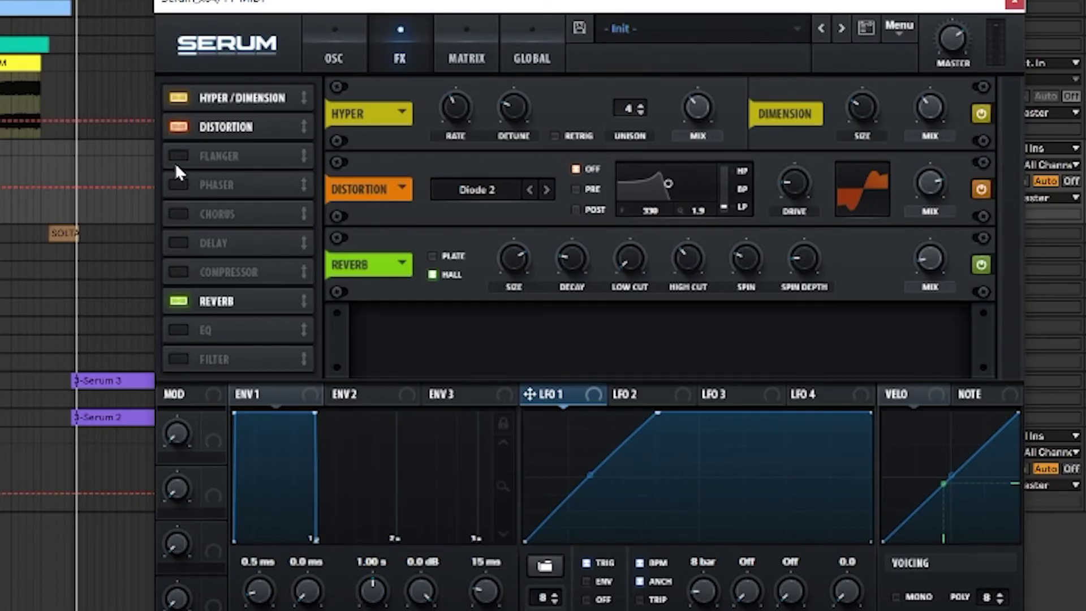
click(176, 154)
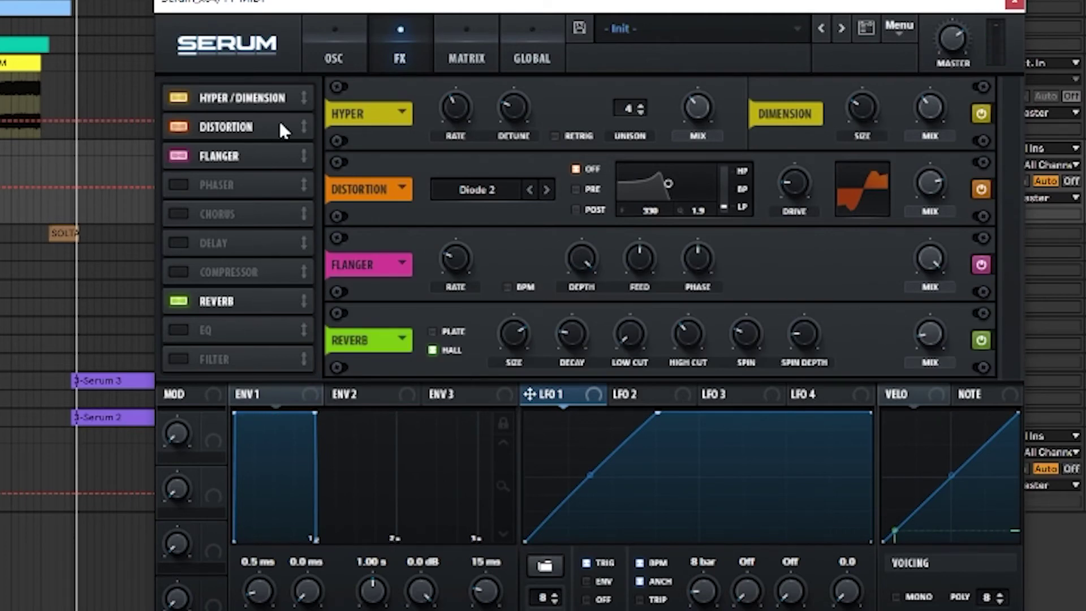
Place the Flanger before Distortion with Reverb after it, then sync the Flanger to BPM and adjust its rate, depth, feed and phase.
drag(243, 304, 274, 162)
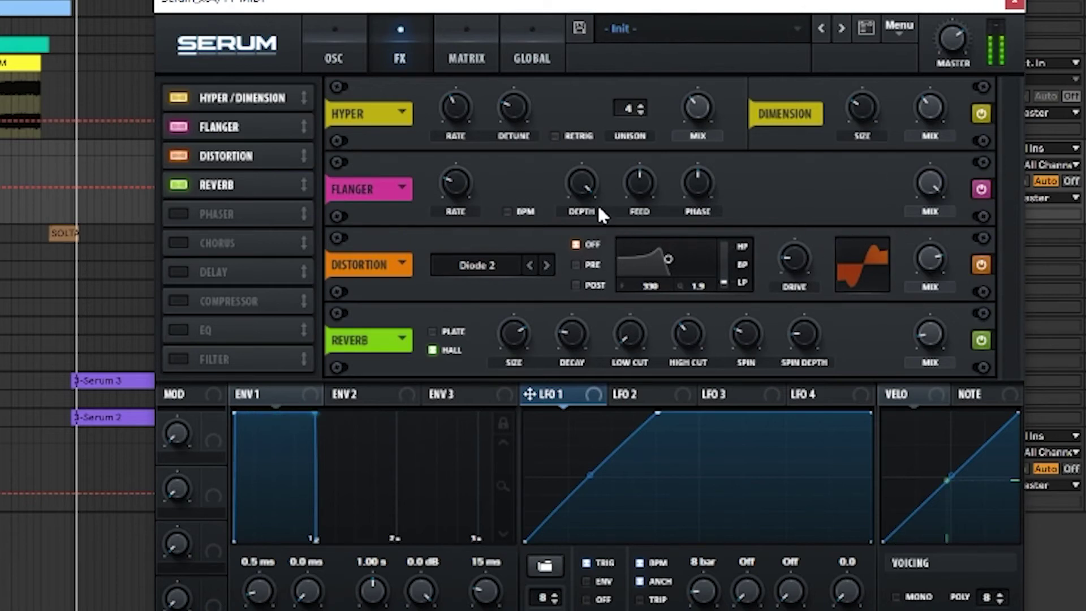
mouse_move(580, 213)
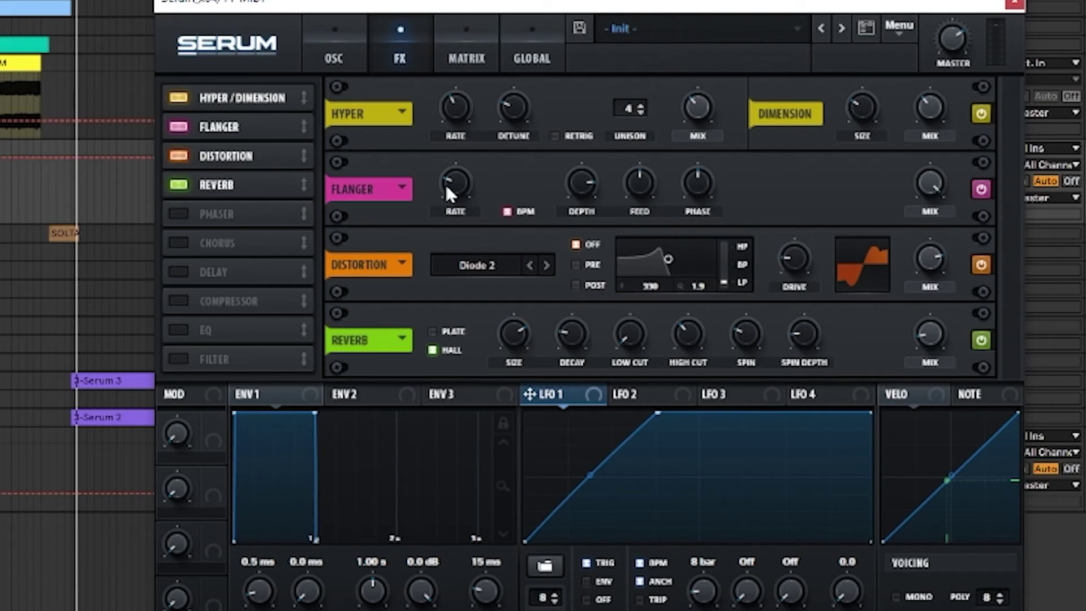
mouse_move(446, 184)
drag(447, 177, 461, 114)
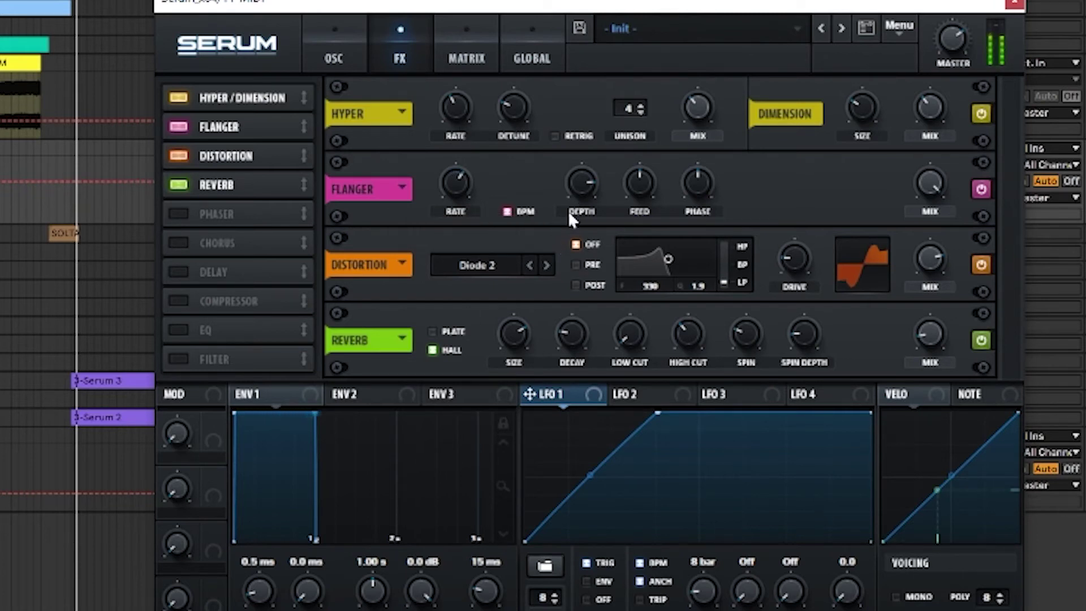
drag(589, 206, 629, 199)
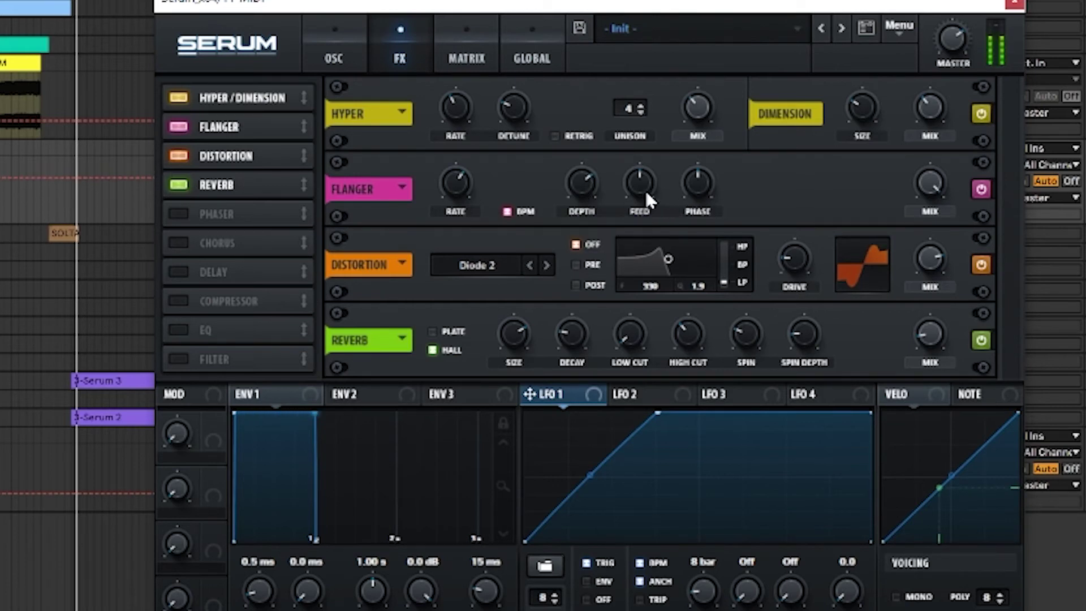
mouse_move(647, 173)
mouse_move(702, 192)
mouse_down()
mouse_move(701, 229)
mouse_move(700, 208)
mouse_up()
drag(701, 265, 703, 260)
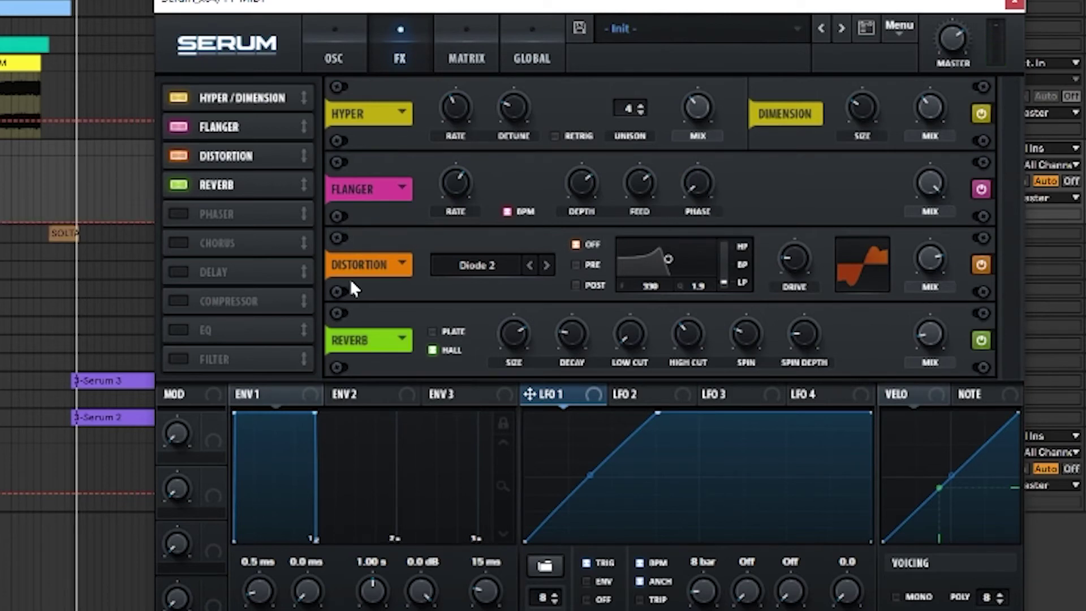
drag(461, 192, 453, 154)
Enable the MG Low 6 Filter effect with cutoff around 2628 Hz, raise its resonance and drive, and slightly reduce its mix.
click(182, 360)
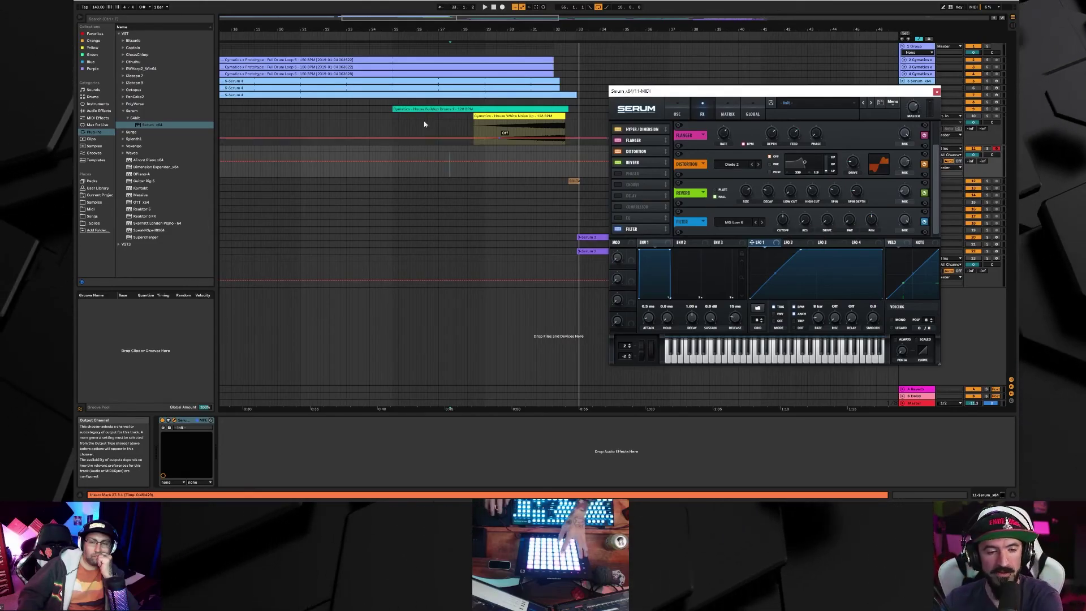
drag(792, 232, 784, 201)
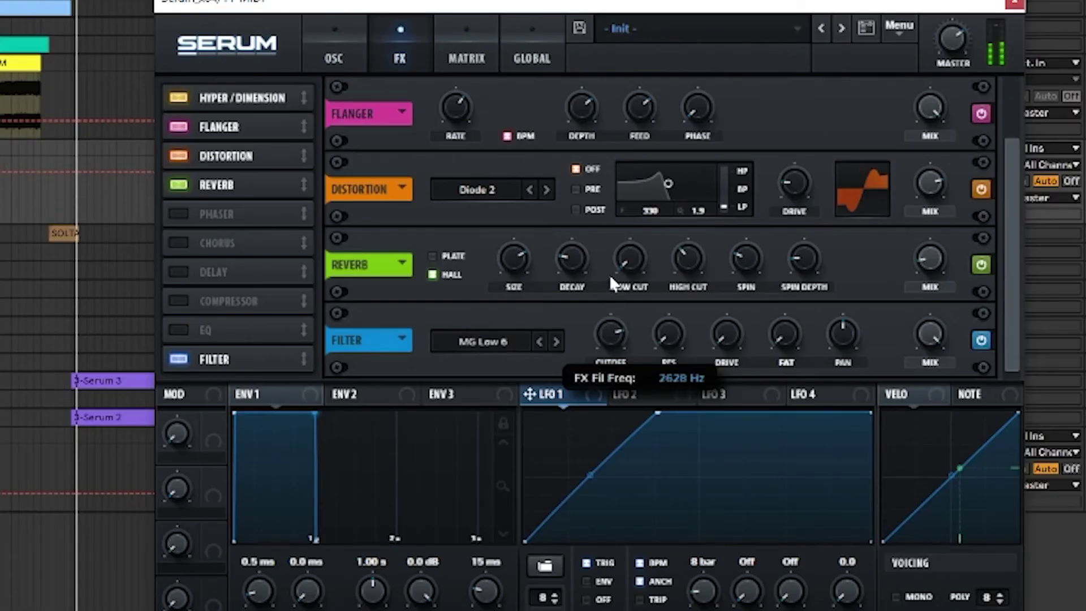
drag(656, 325, 732, 323)
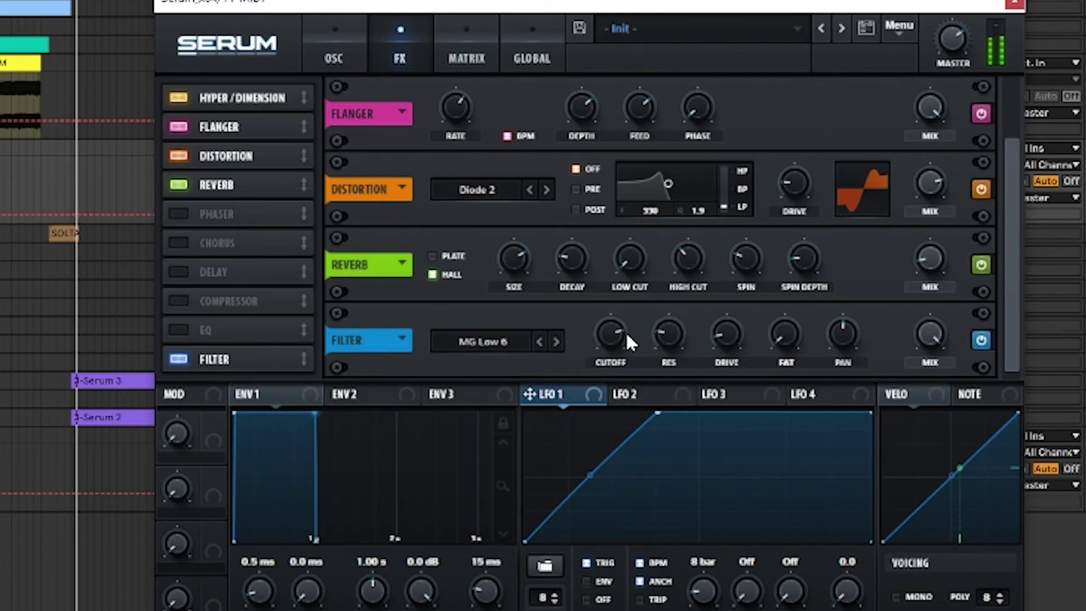
scroll(623, 332, up, 1)
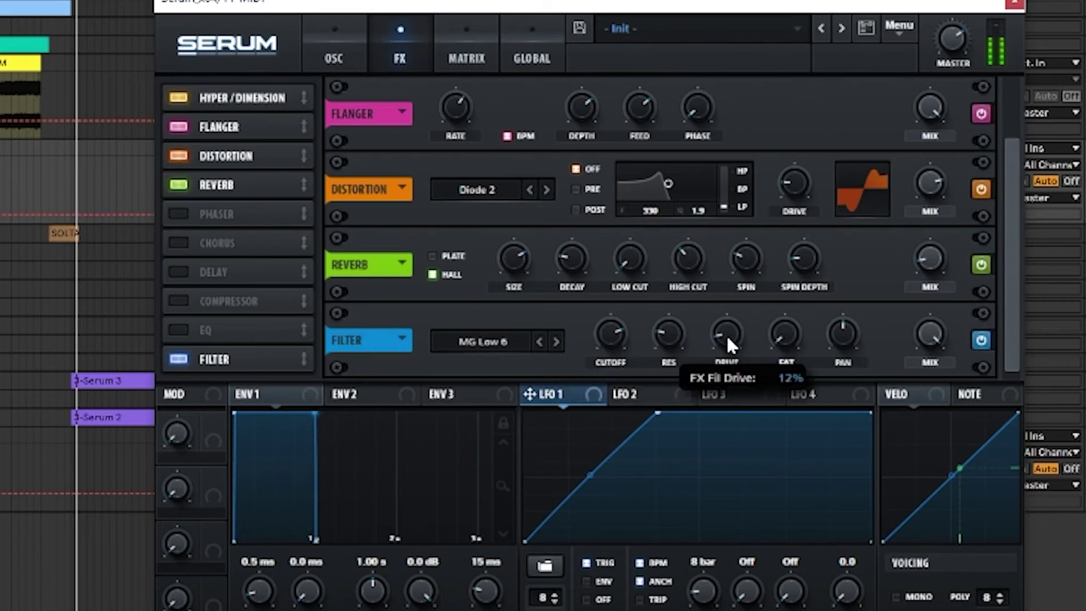
drag(726, 334, 728, 322)
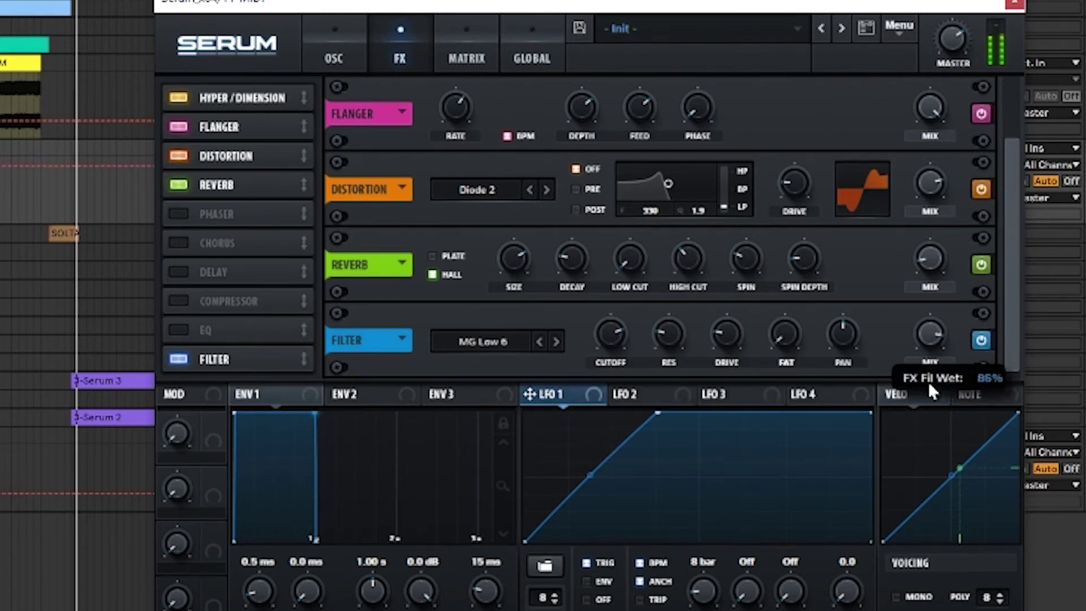
drag(928, 381, 890, 392)
drag(930, 332, 931, 314)
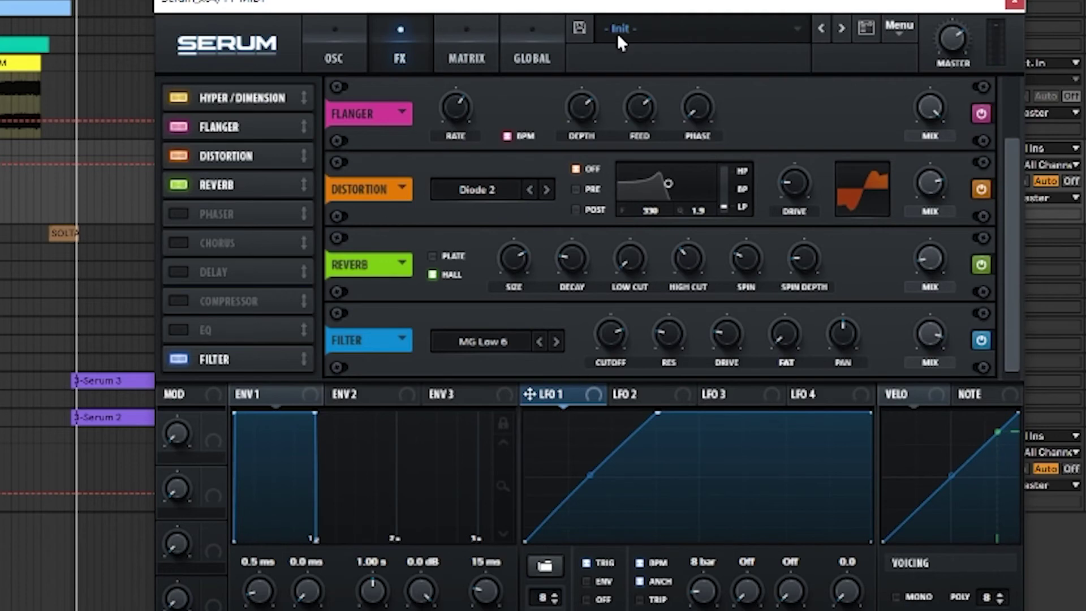
Set the Noise level to 0% with full LFO 1 modulation so the noise rises from silence.
click(335, 59)
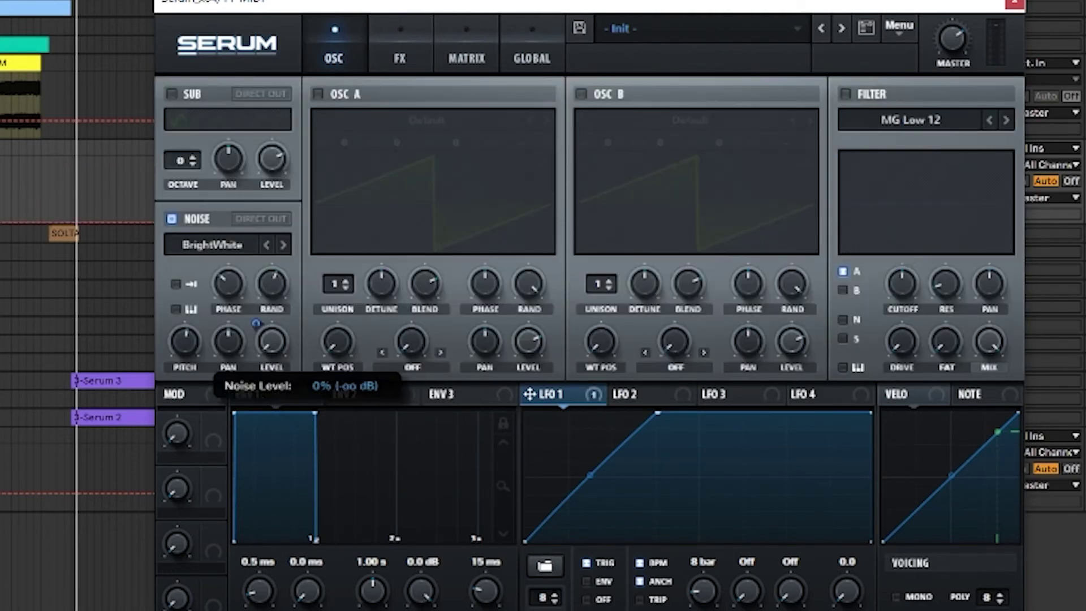
drag(257, 322, 269, 338)
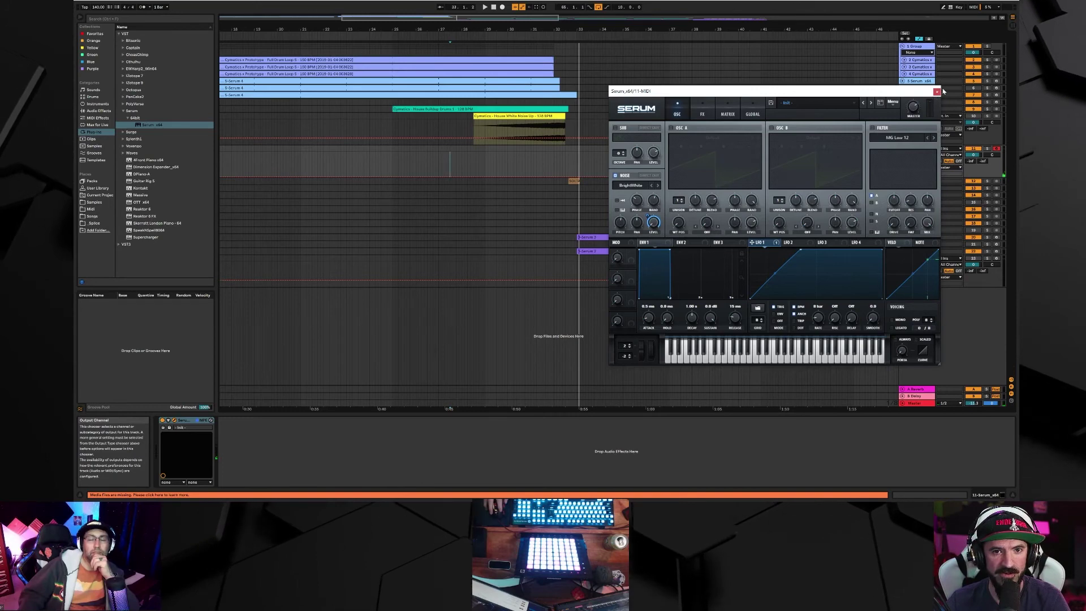
Move the Serum window off the tracks, fold the white noise sample track, and start playback on the Serum track around bar 27.
click(436, 167)
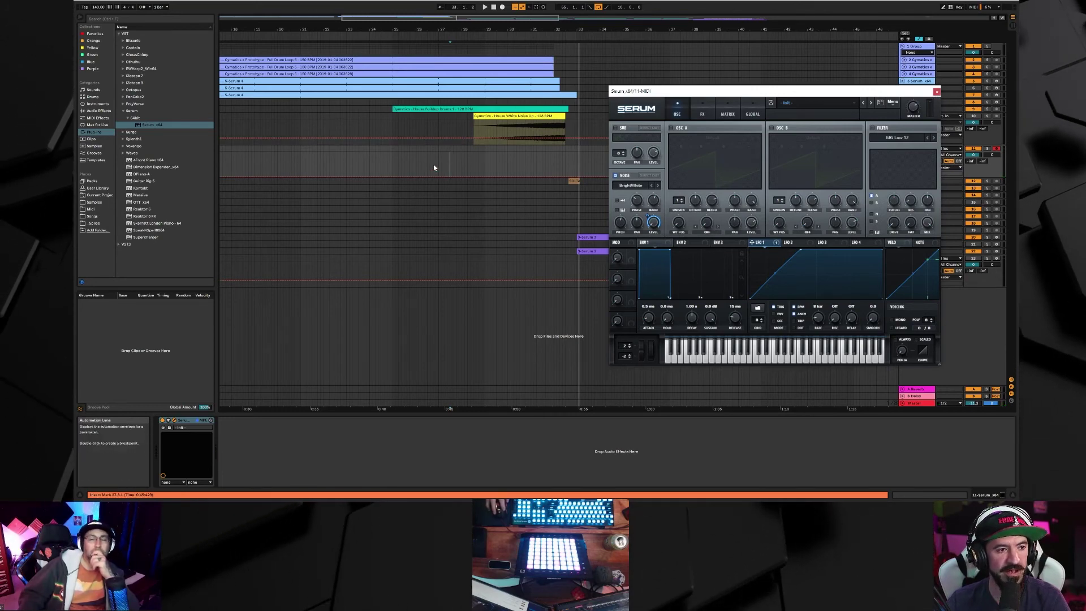
drag(896, 90, 907, 170)
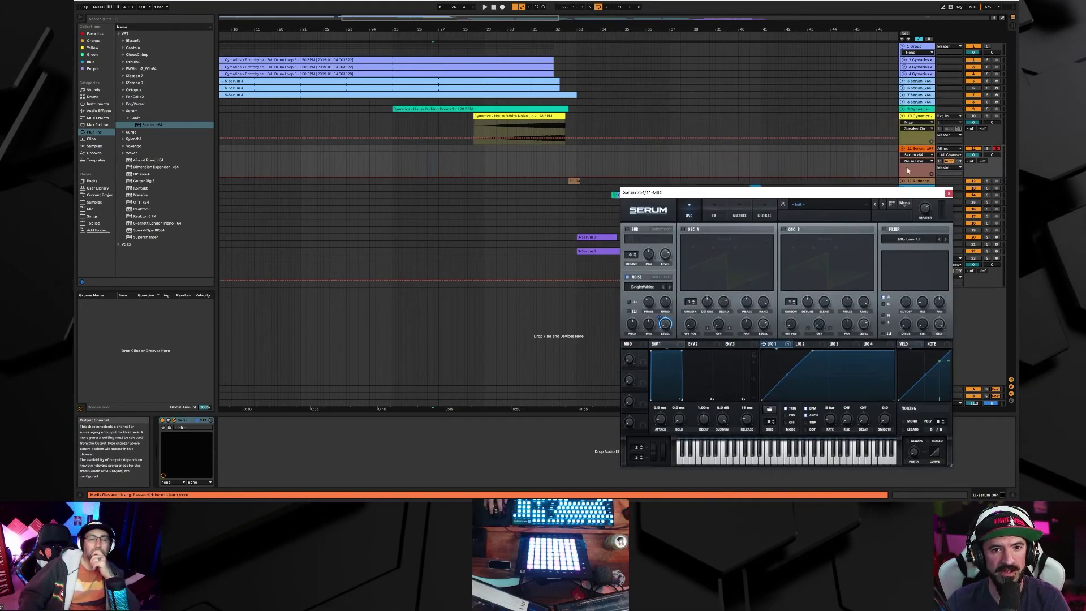
click(902, 116)
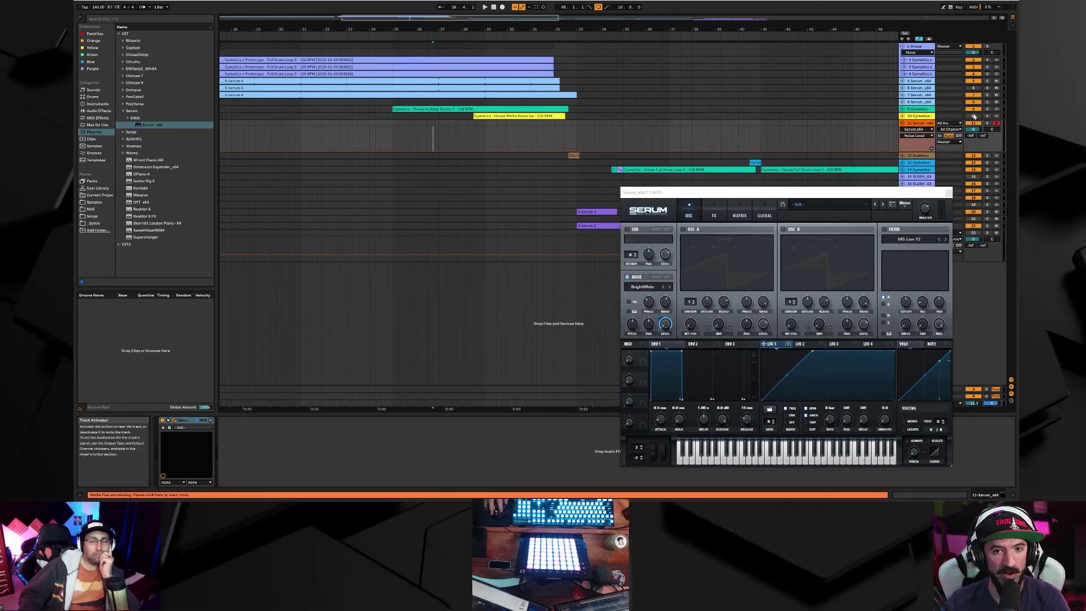
click(458, 141)
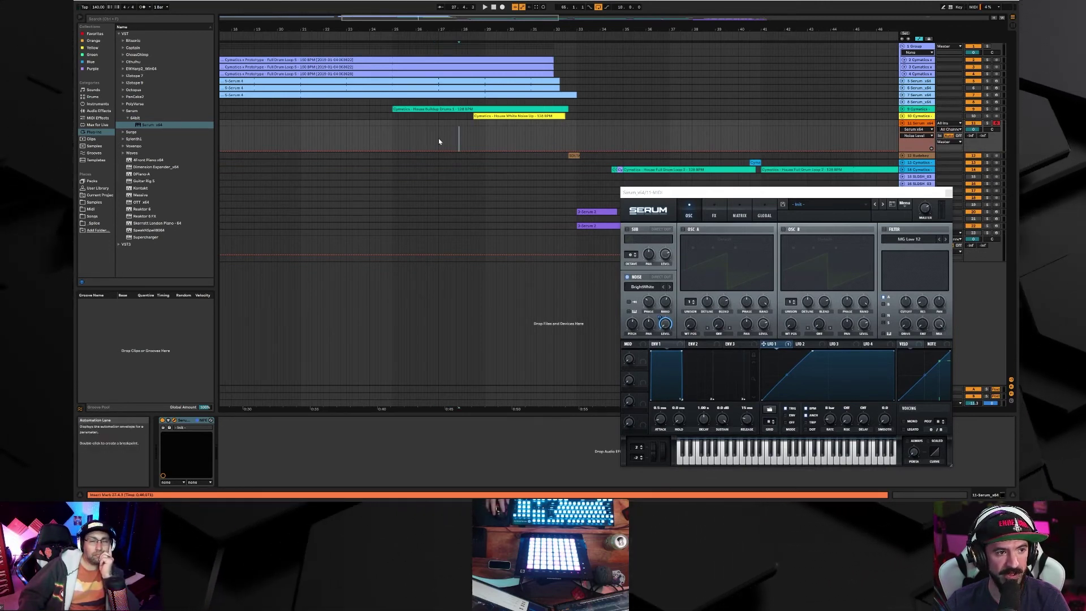
click(439, 138)
key(space)
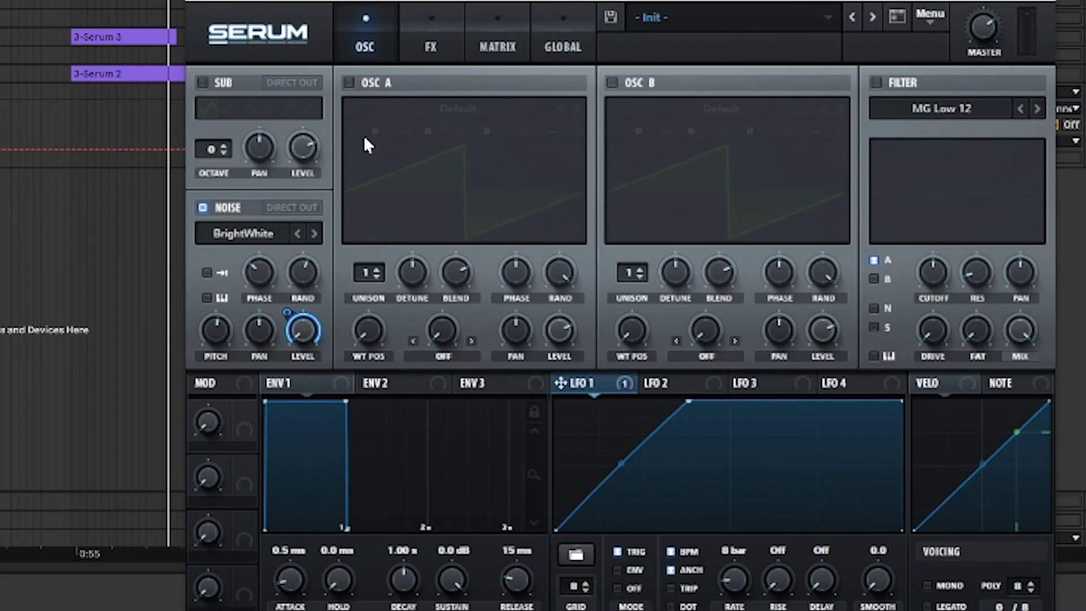
Turn off the Flanger's BPM sync and lower its rate.
click(430, 48)
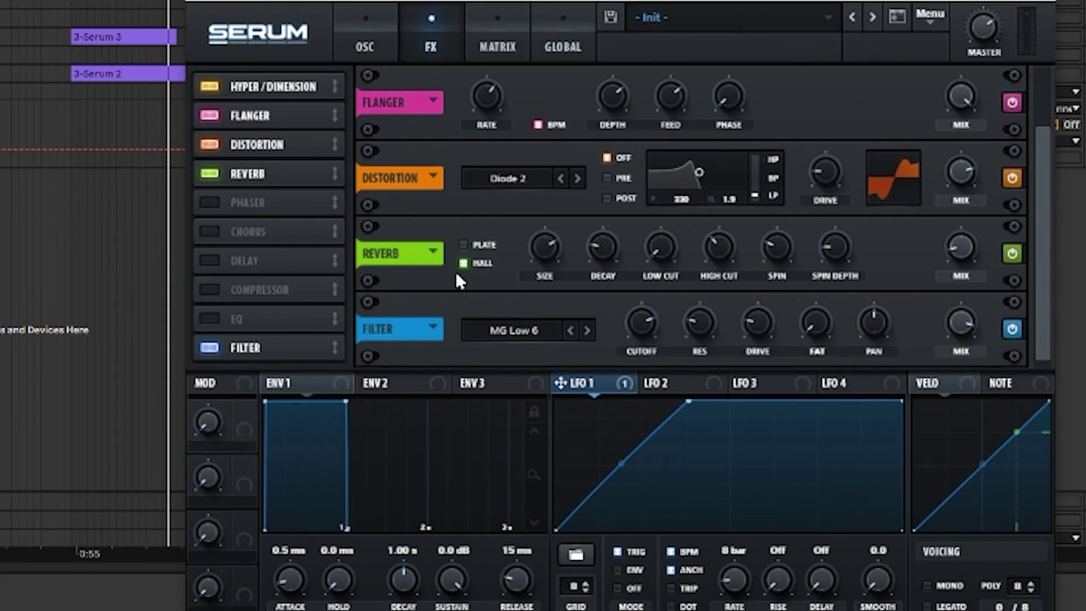
click(539, 126)
drag(496, 97, 500, 228)
Shape LFO 2 as a curved rise to a flat hold at an 8 bar rate in TRIG mode, and assign it to the Flanger rate.
click(687, 383)
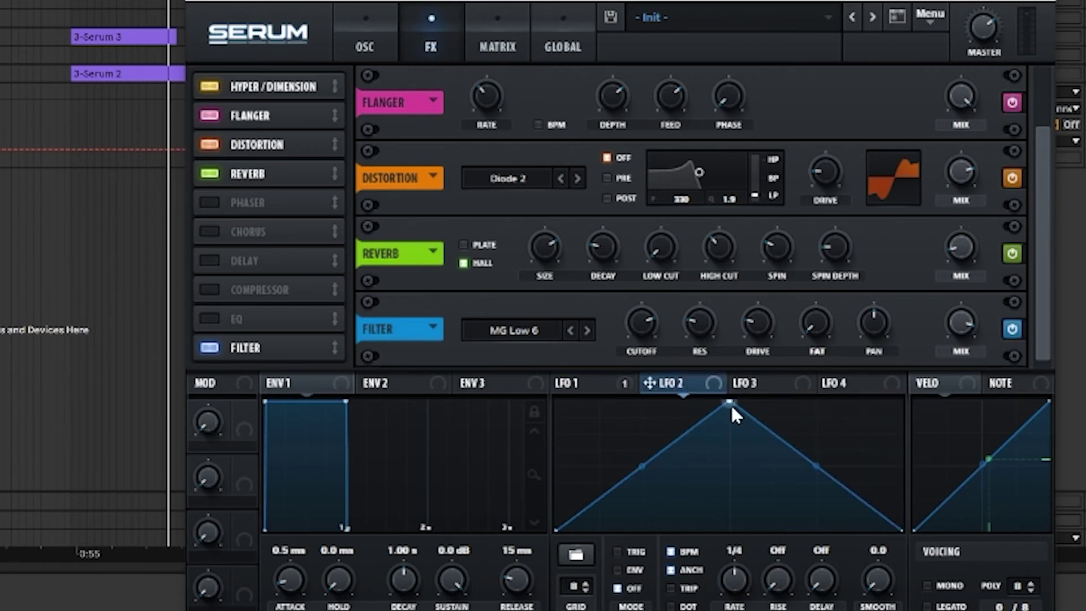
drag(731, 402, 900, 401)
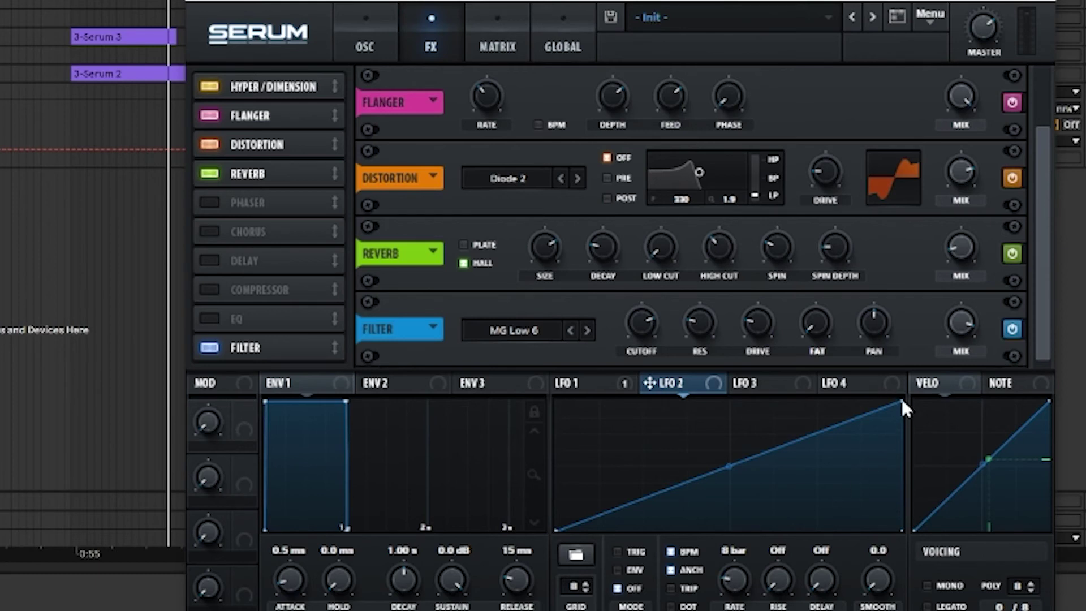
drag(902, 400, 688, 396)
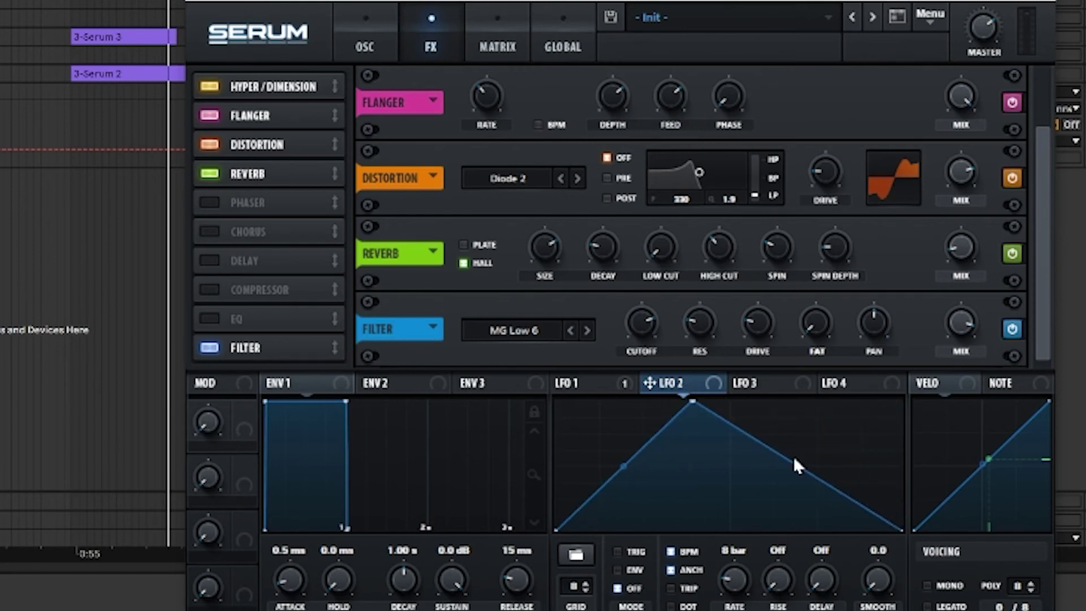
drag(794, 460, 896, 397)
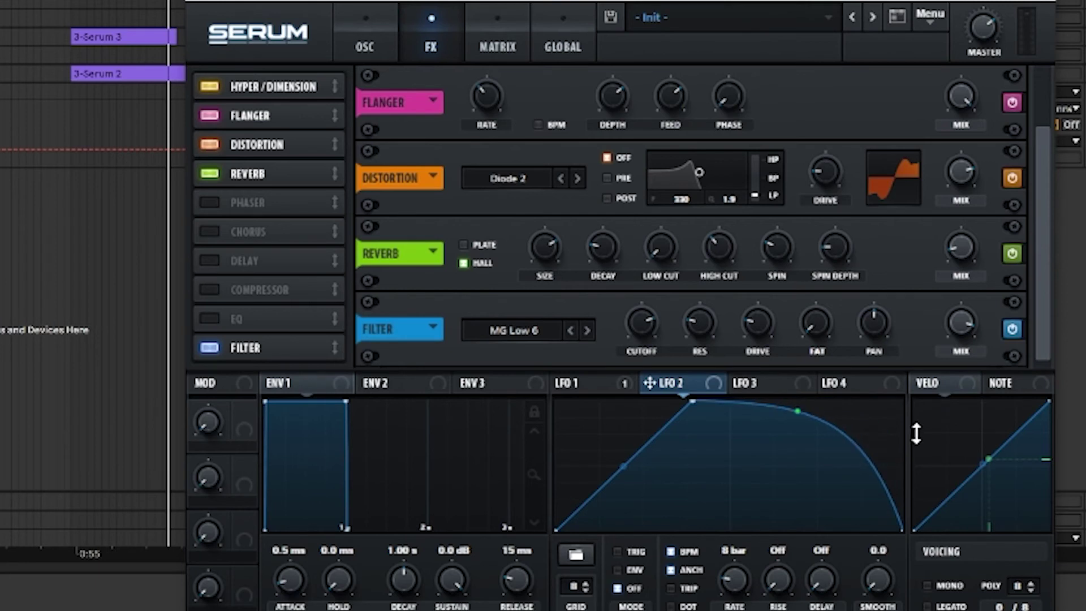
drag(865, 460, 908, 405)
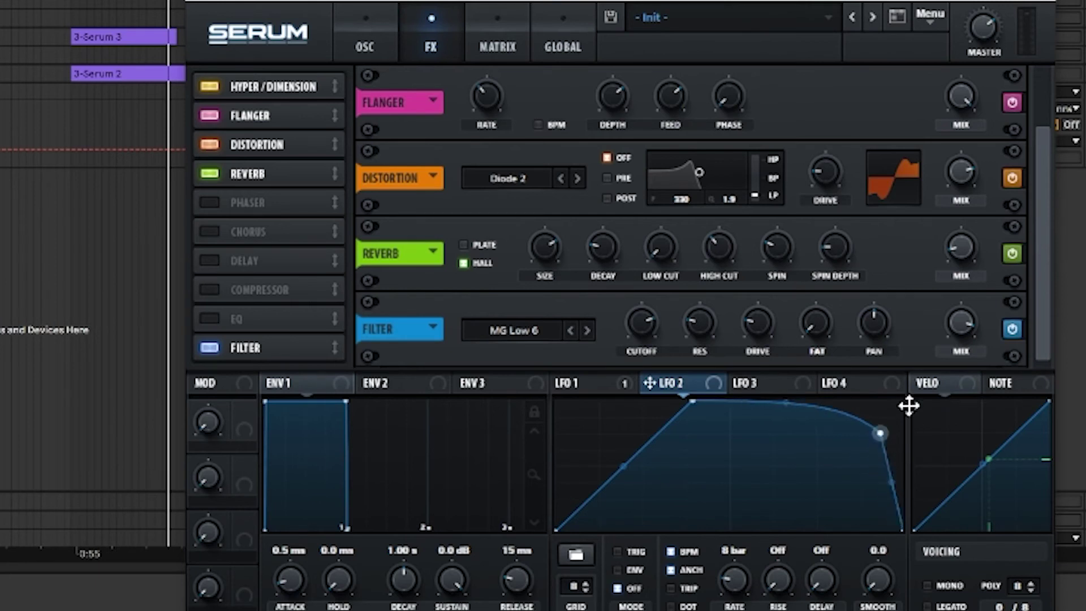
drag(625, 465, 630, 481)
click(601, 390)
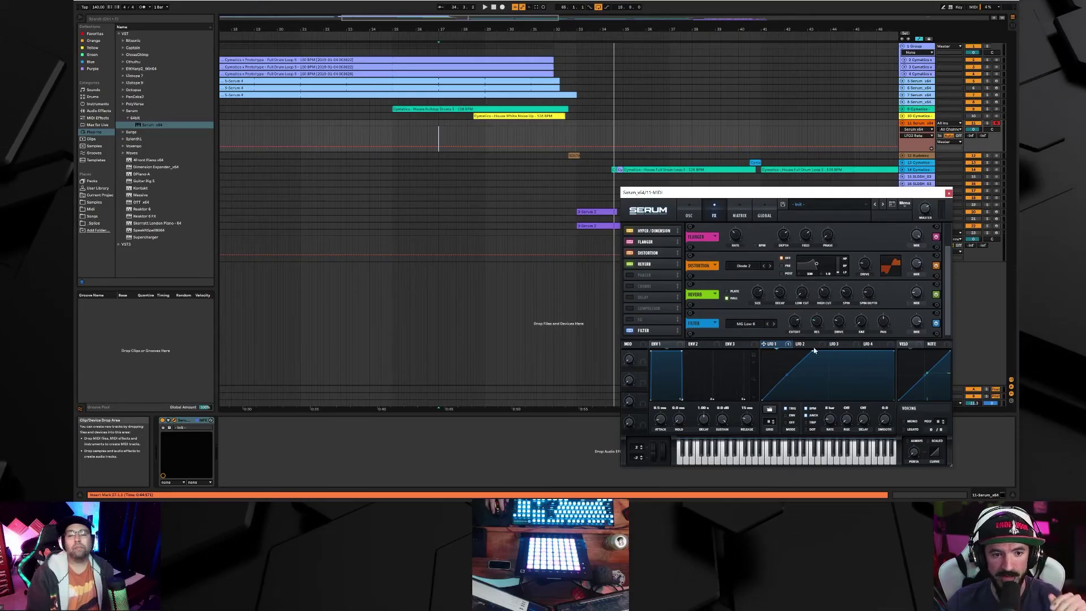
click(801, 344)
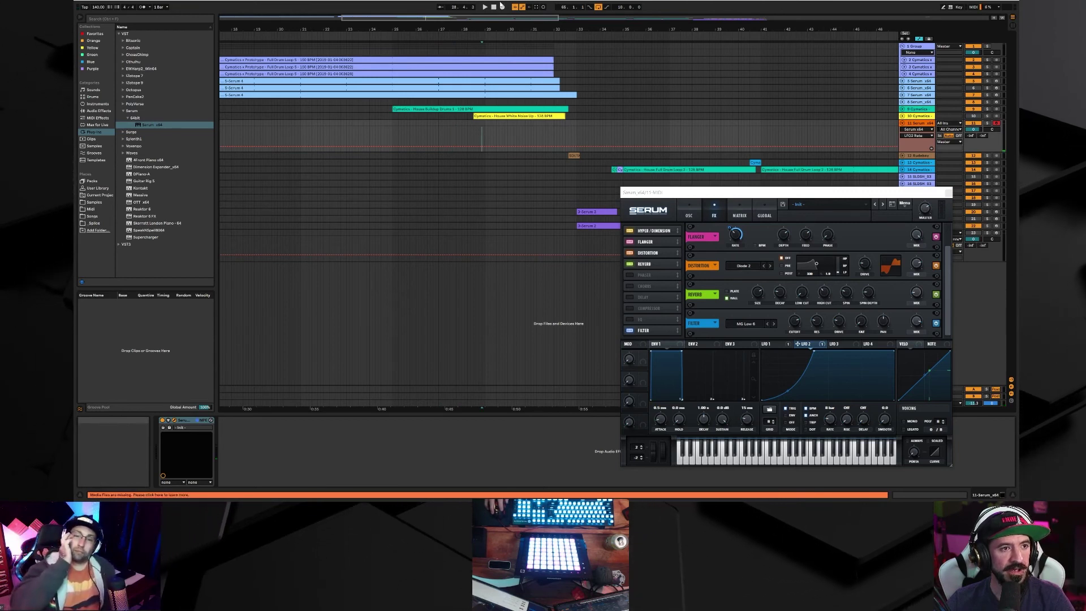
Record the noise riser as a MIDI clip on the Serum track from bar 27 to the end of the buildup.
click(437, 137)
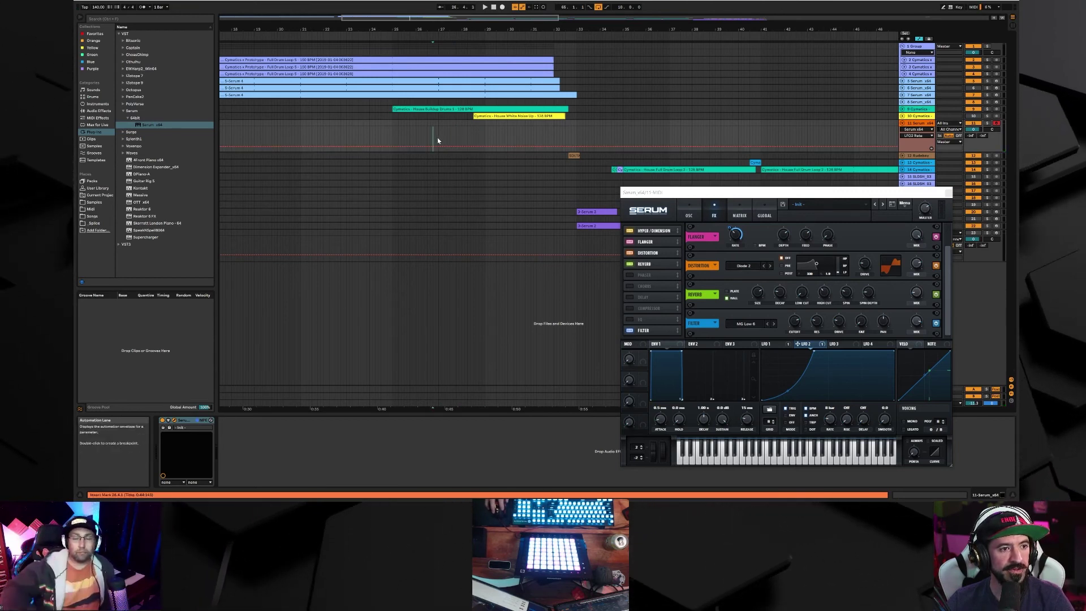
click(503, 7)
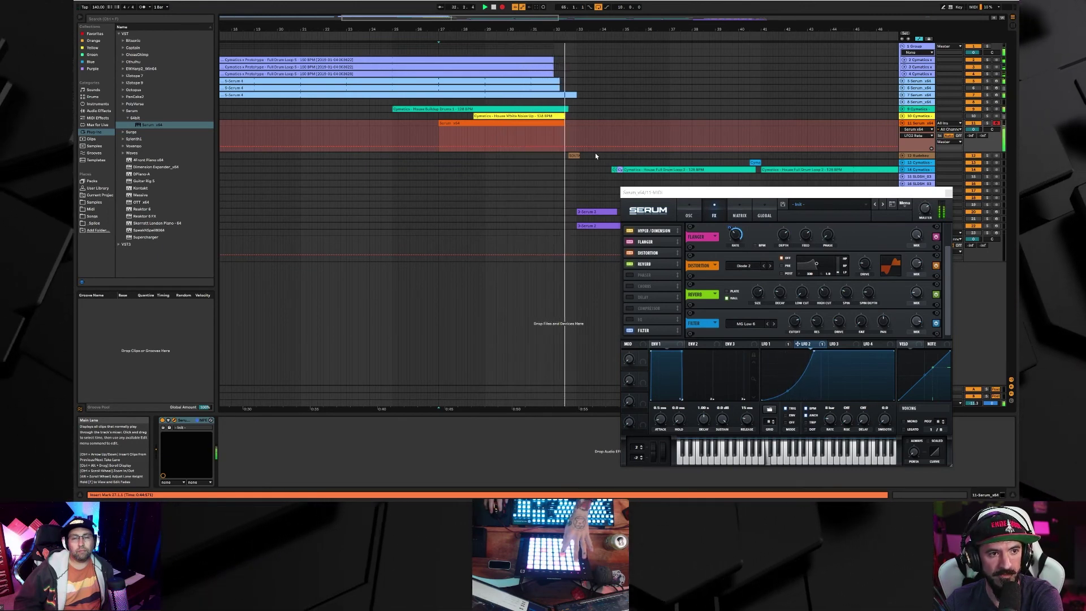
click(502, 6)
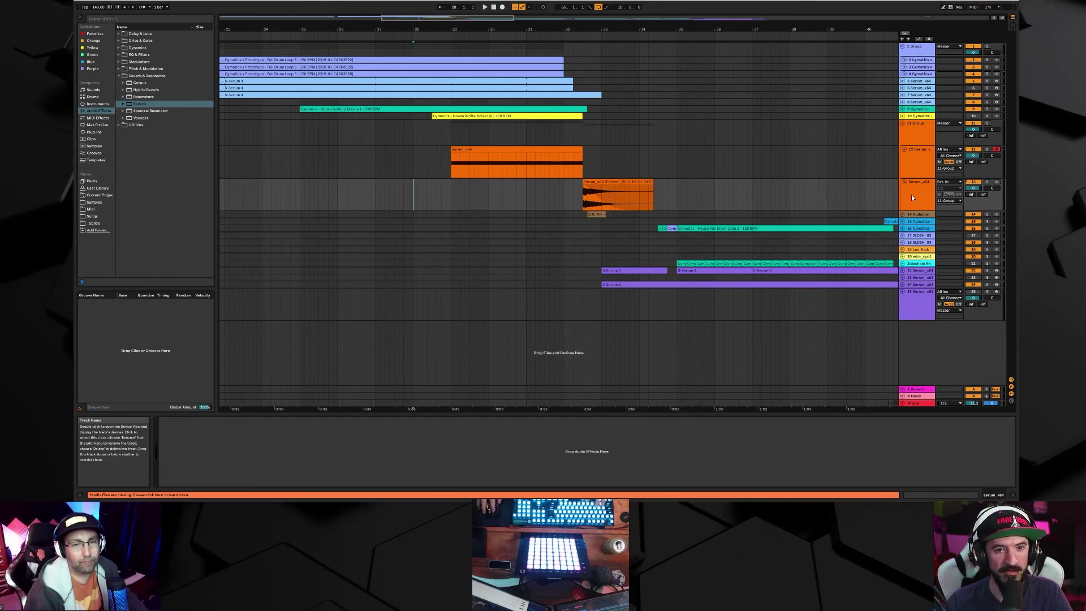
Lower the Reverb decay time on the orange group to about 774 ms while playing the riser from before its clip.
key(Up)
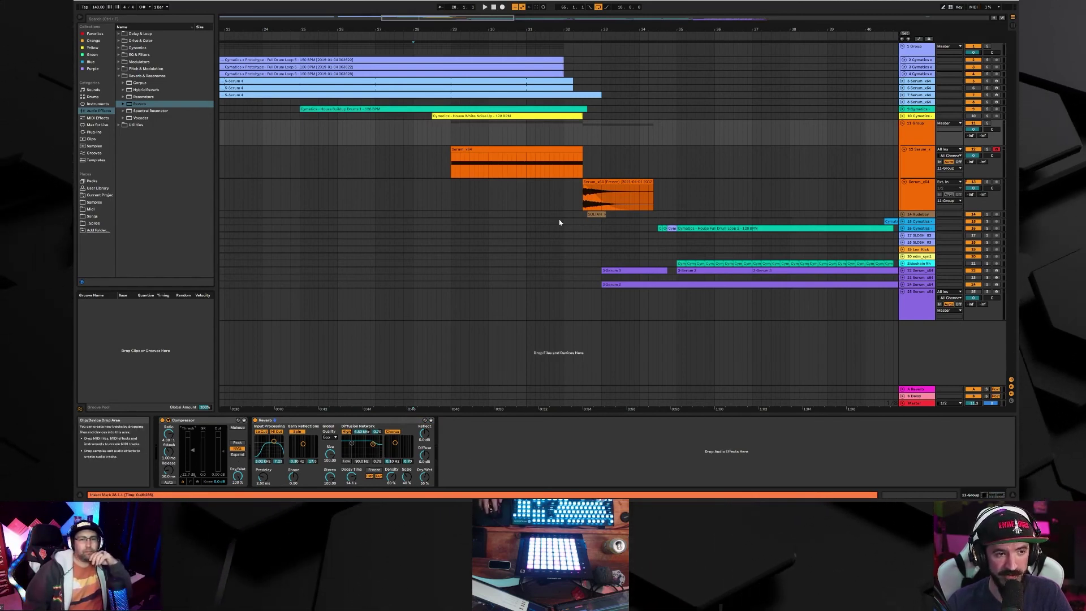
click(435, 195)
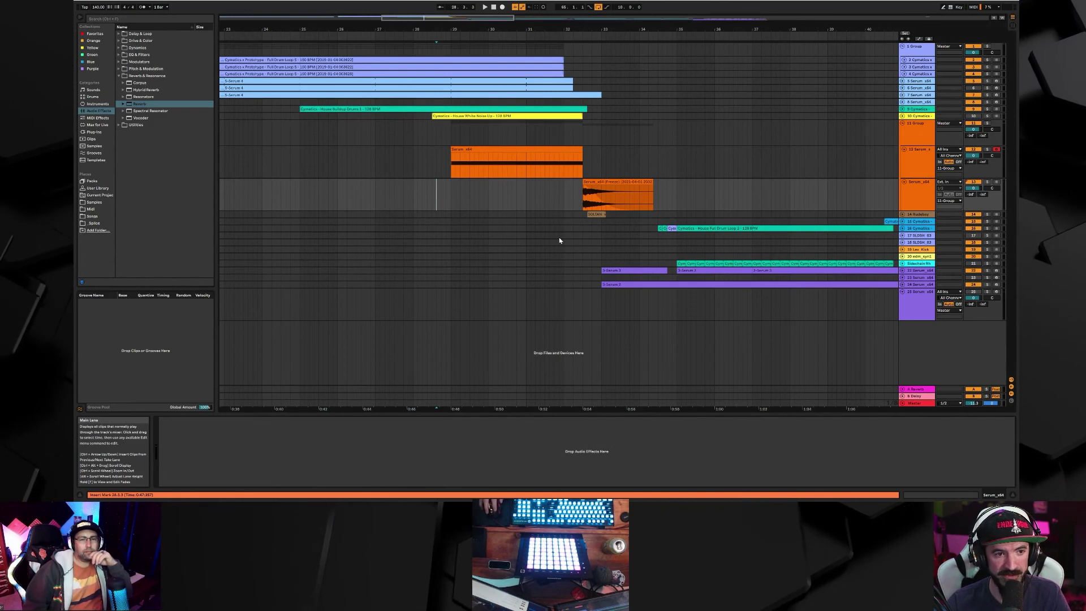
click(914, 136)
key(space)
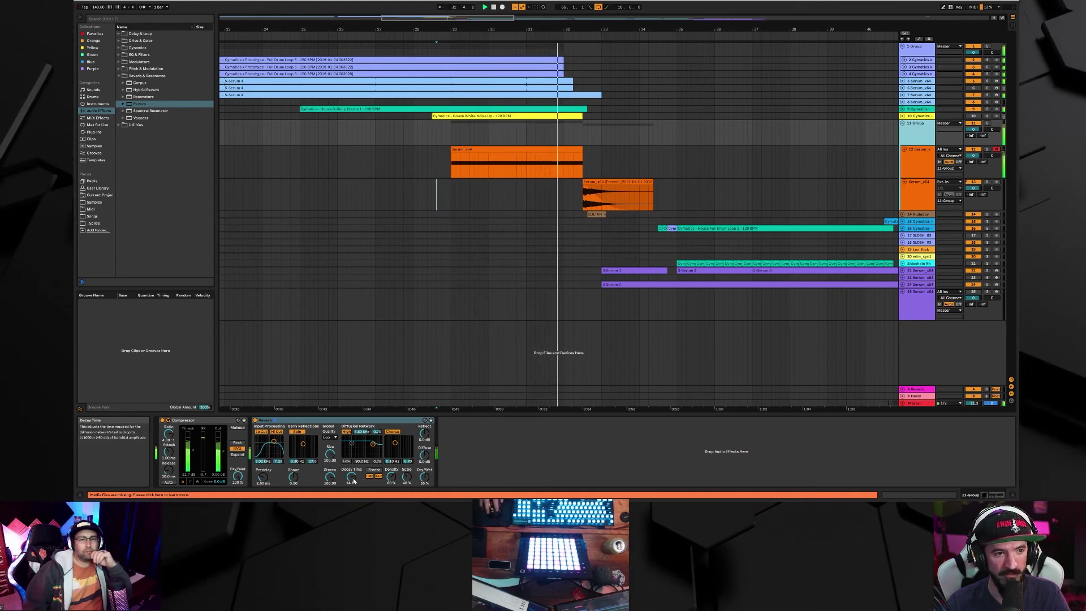
scroll(352, 479, down, 5)
scroll(352, 479, down, 10)
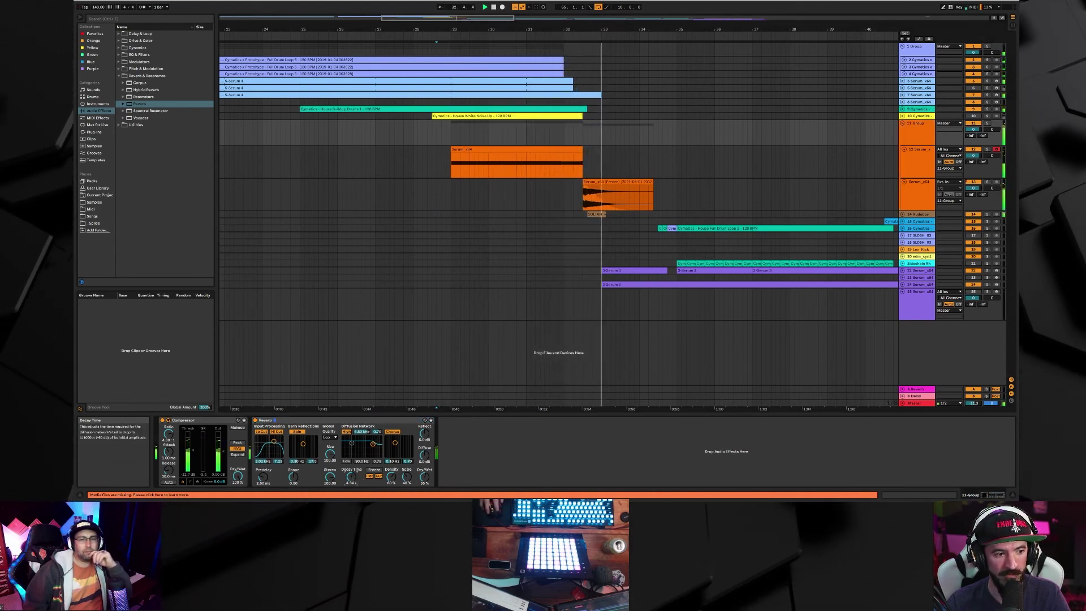
scroll(351, 480, down, 1)
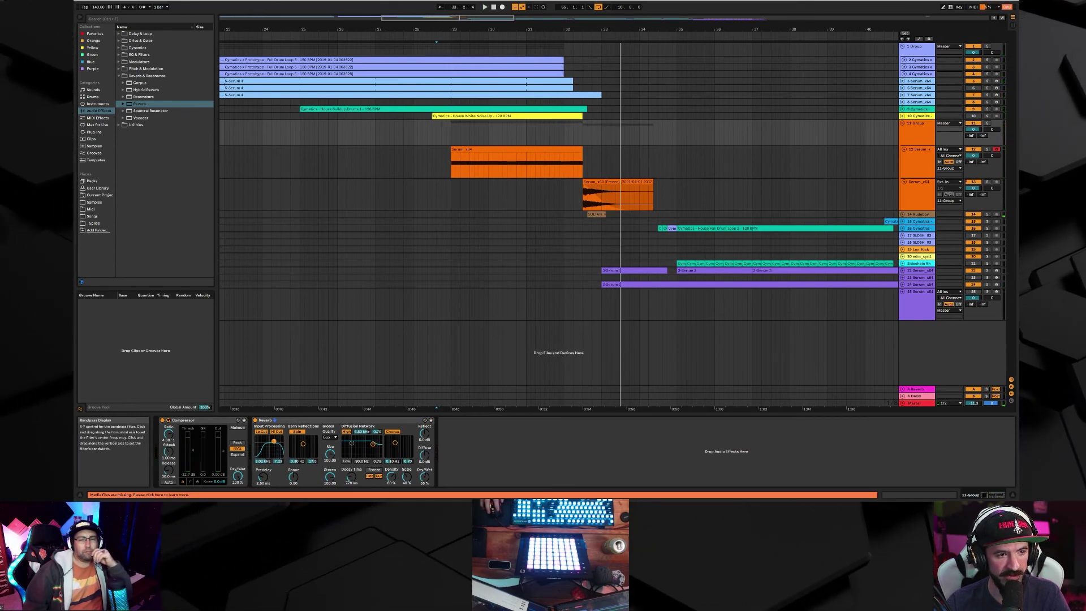
click(440, 357)
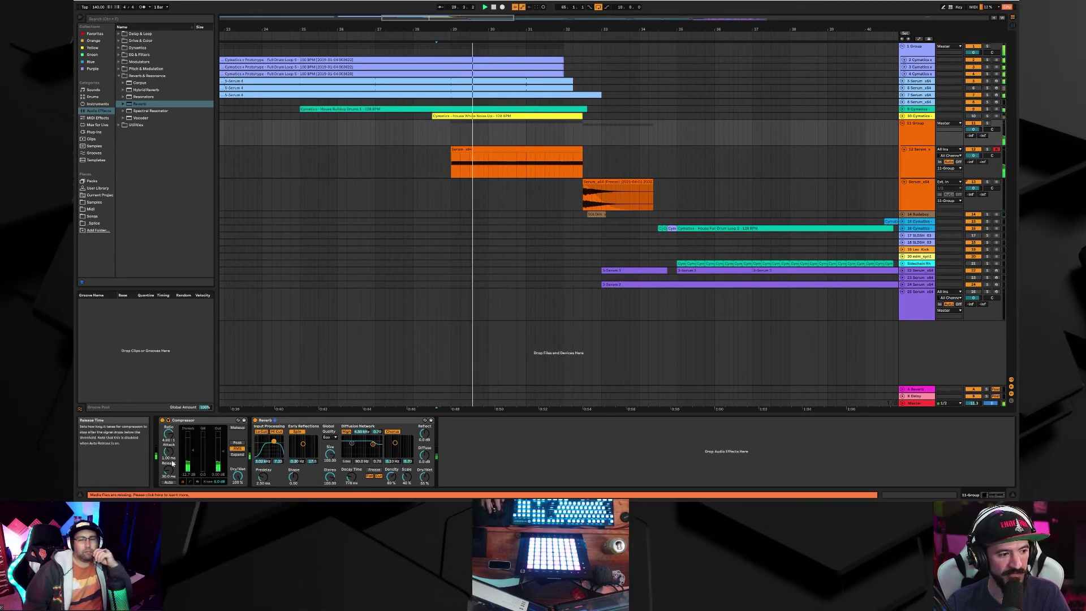
Open Serum on the noise riser track, raise its master volume slightly while playing the buildup into the drop, and close the plugin window.
scroll(224, 452, down, 3)
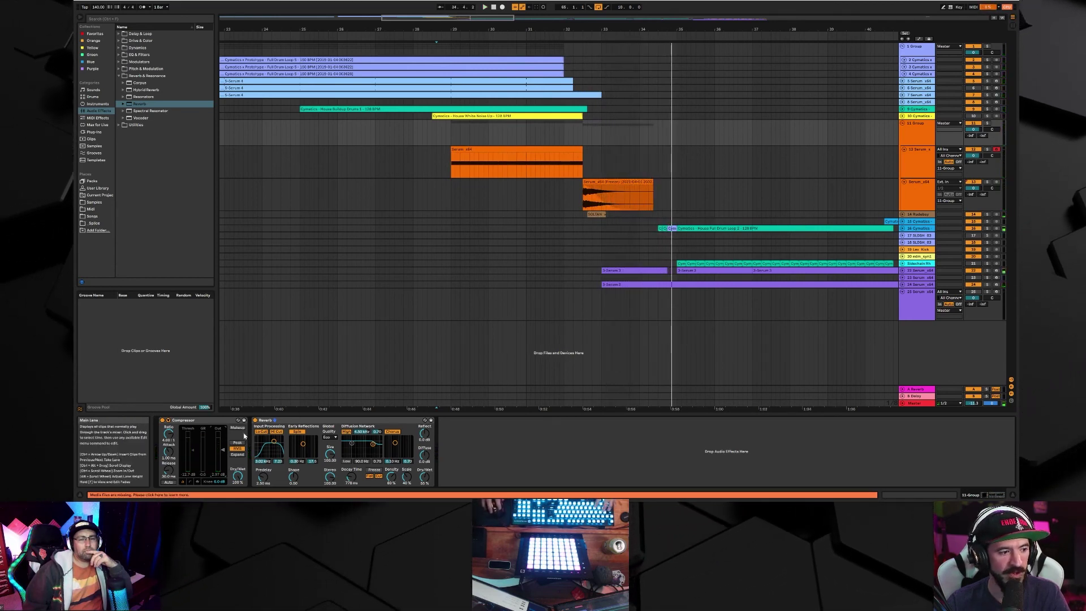
click(912, 164)
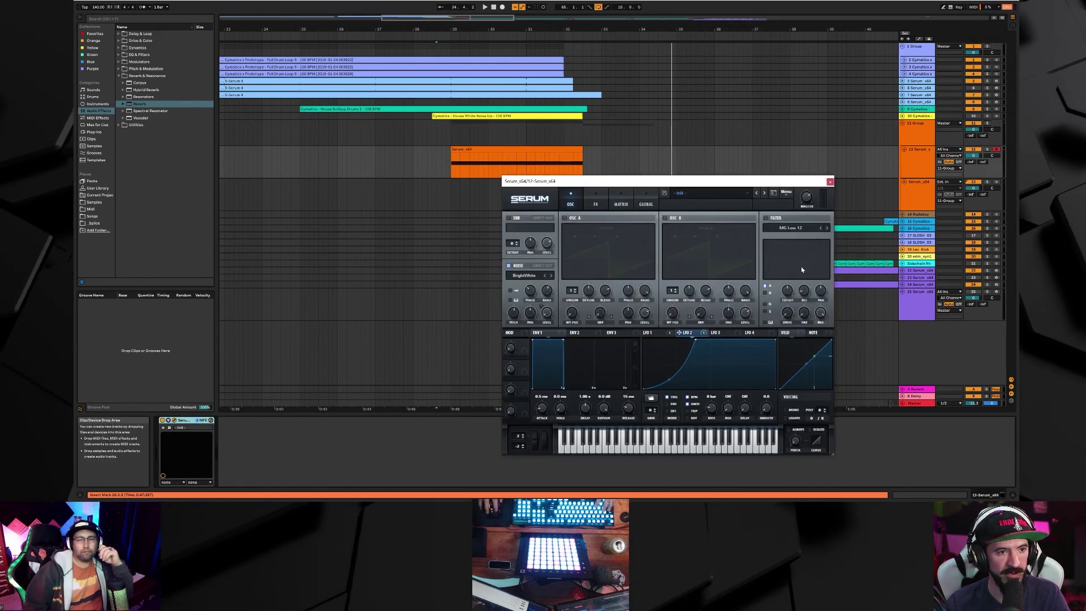
mouse_move(807, 199)
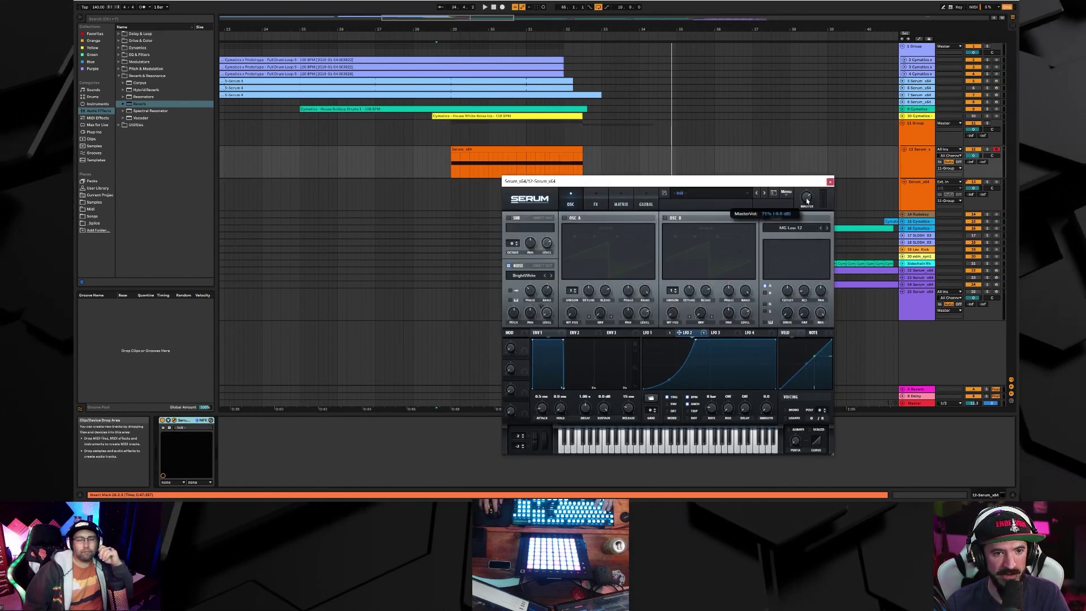
key(space)
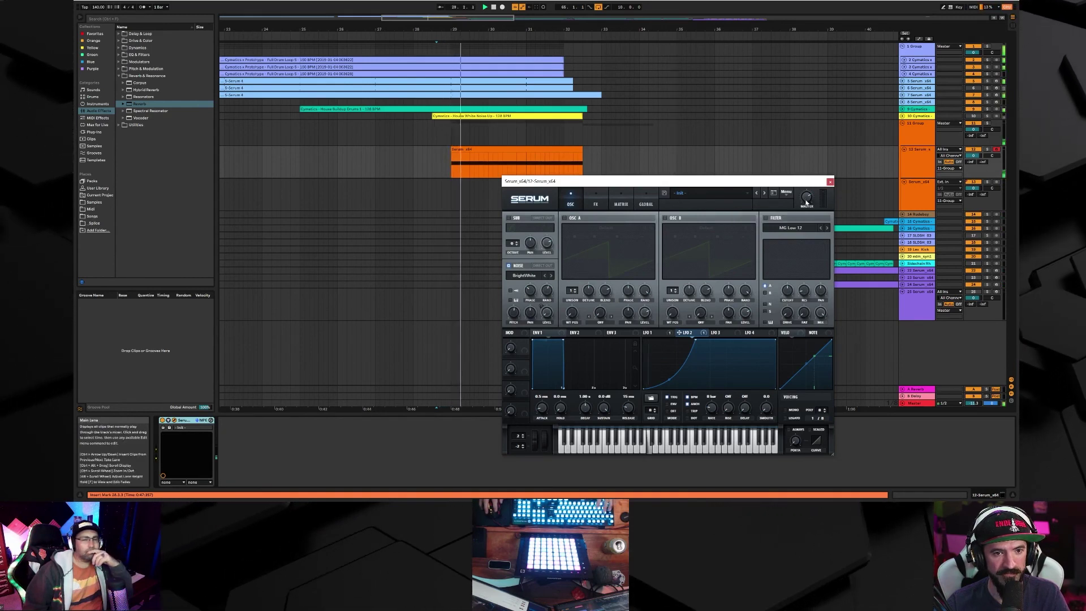
scroll(807, 202, up, 1)
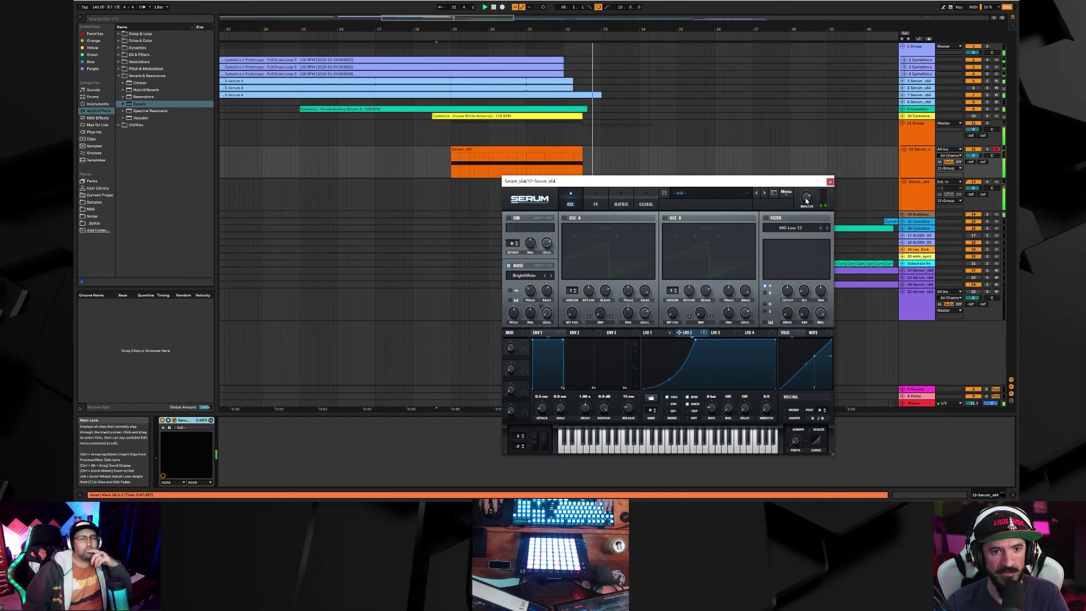
click(831, 182)
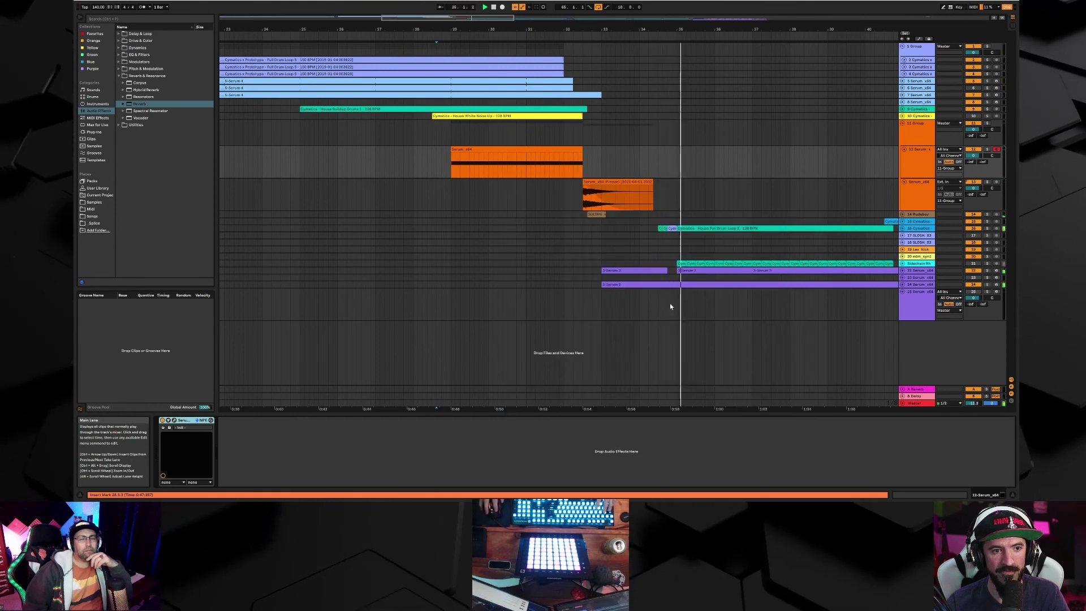